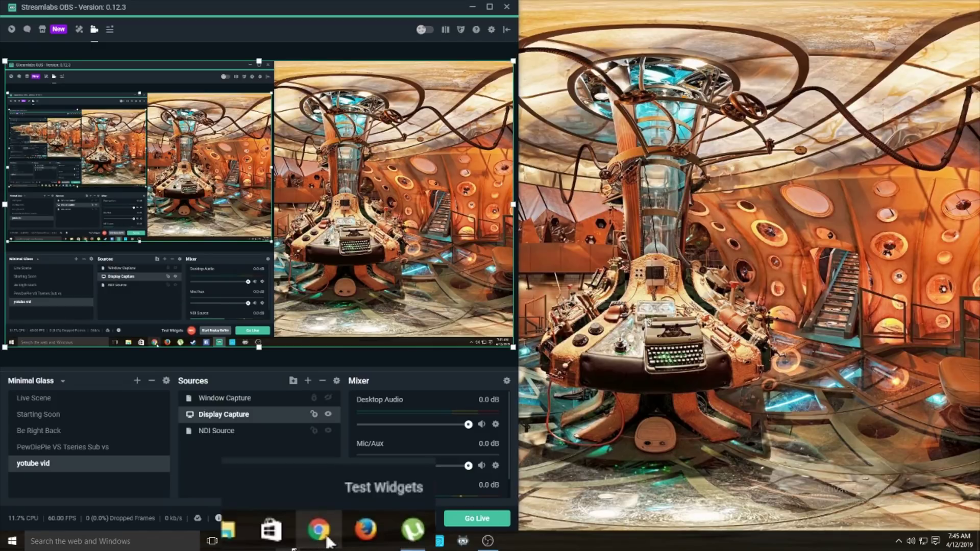
- Search Google for 'obs', go to obsproject.com and start the Windows installer download
left_click(289, 545)
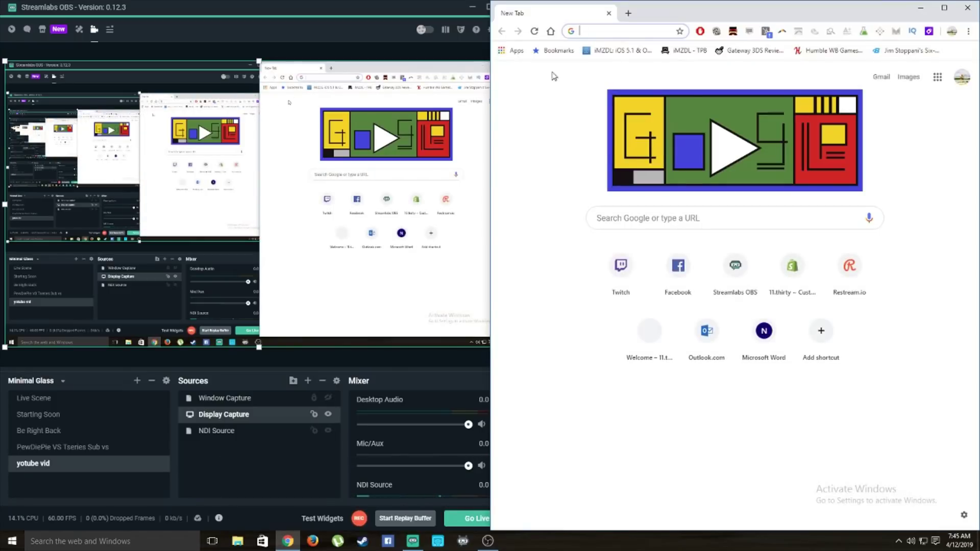
type("obs")
key("Return")
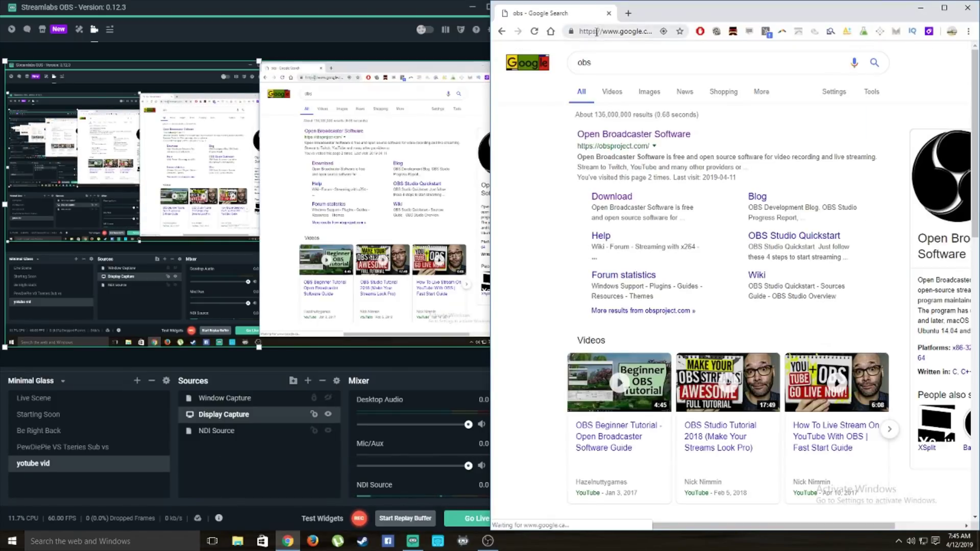
left_click(631, 137)
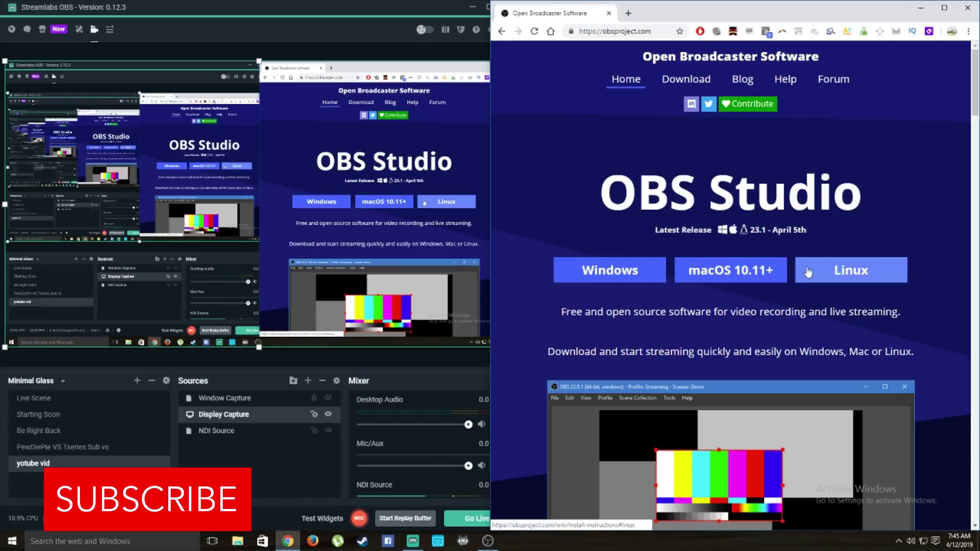
left_click(637, 279)
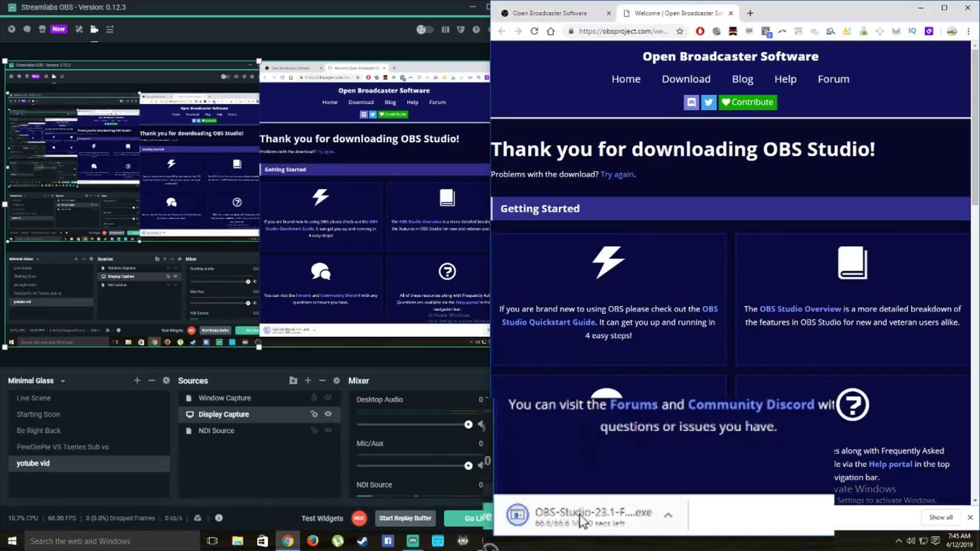
- Scroll down through the Features section on obsproject.com
scroll(663, 265, "down", 8)
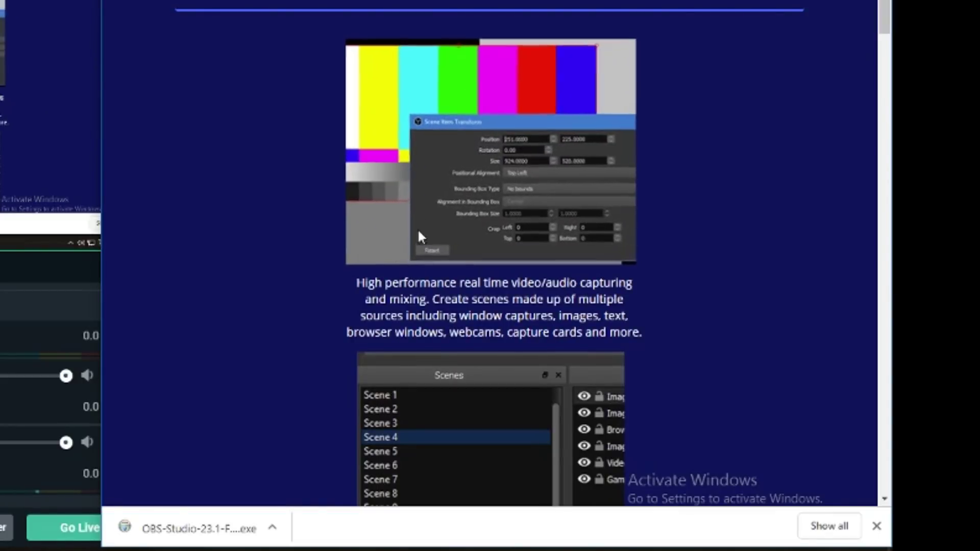
scroll(594, 283, "down", 2)
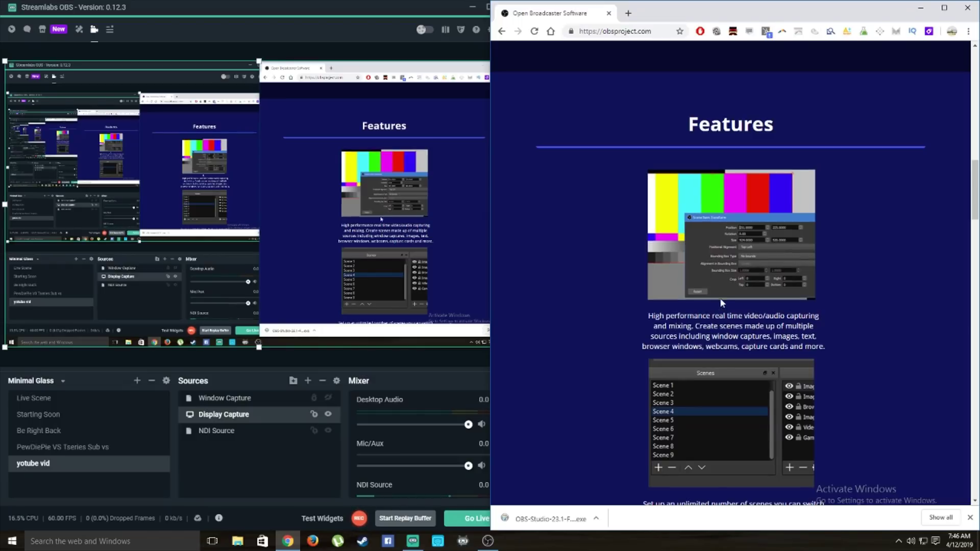
scroll(752, 326, "down", 3)
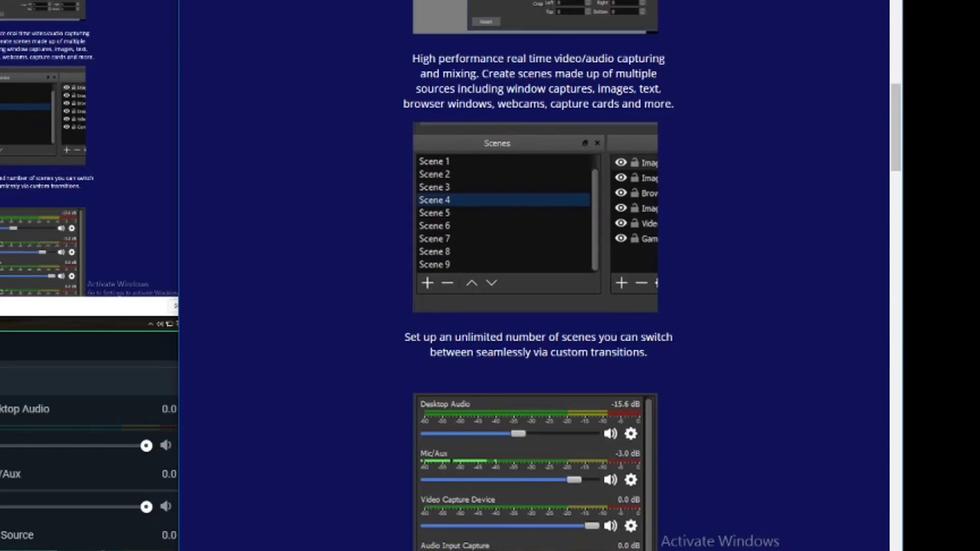
scroll(569, 343, "down", 2)
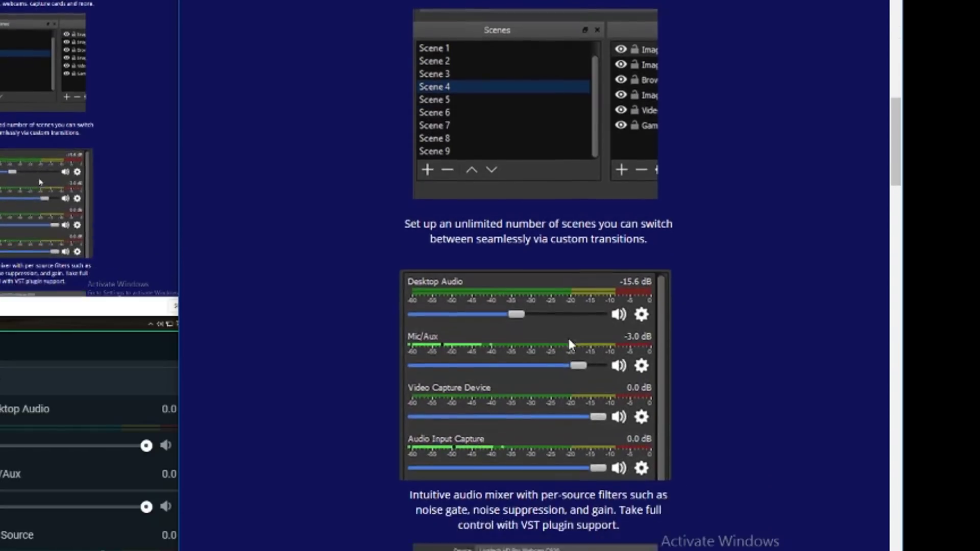
scroll(567, 336, "down", 1)
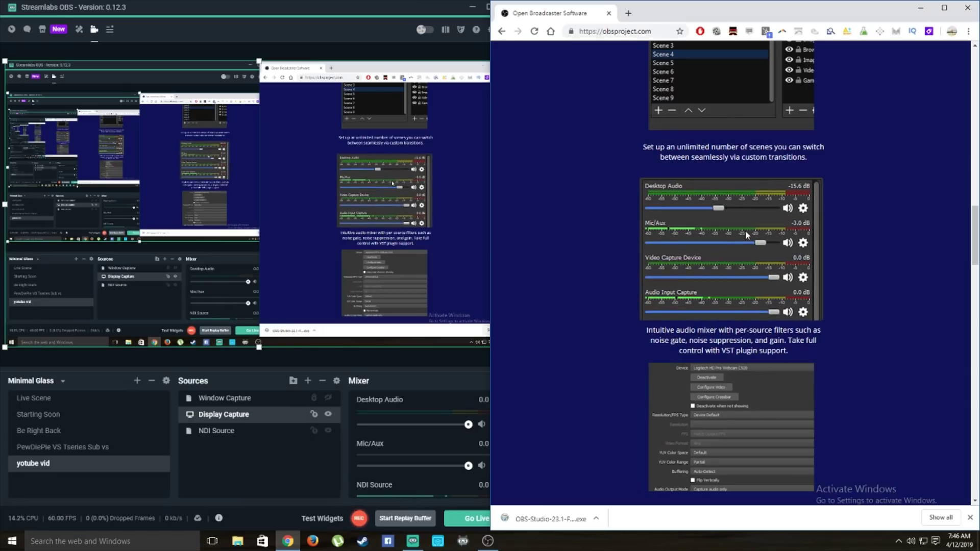
scroll(692, 320, "down", 4)
- Highlight the configuration options paragraph while reading it
left_click_drag(691, 303, 770, 324)
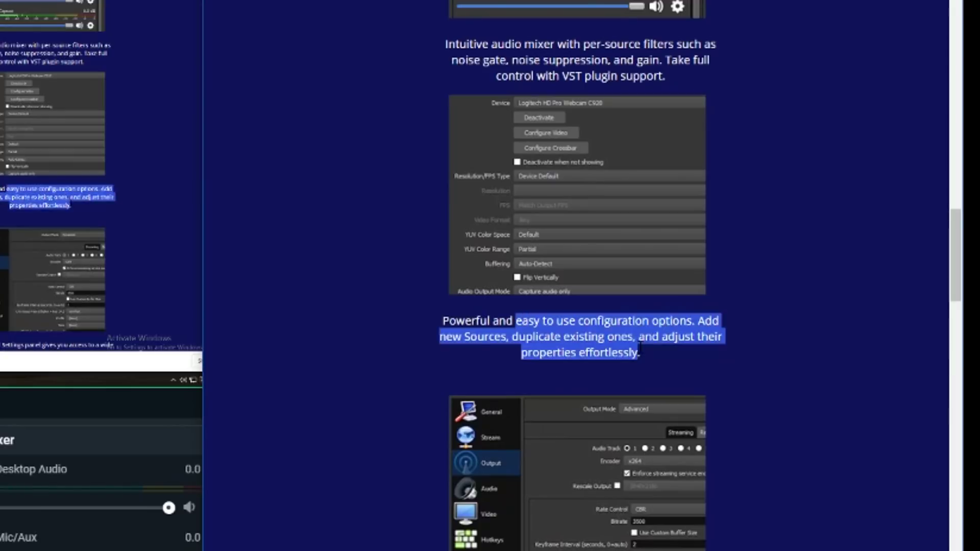
left_click(640, 349)
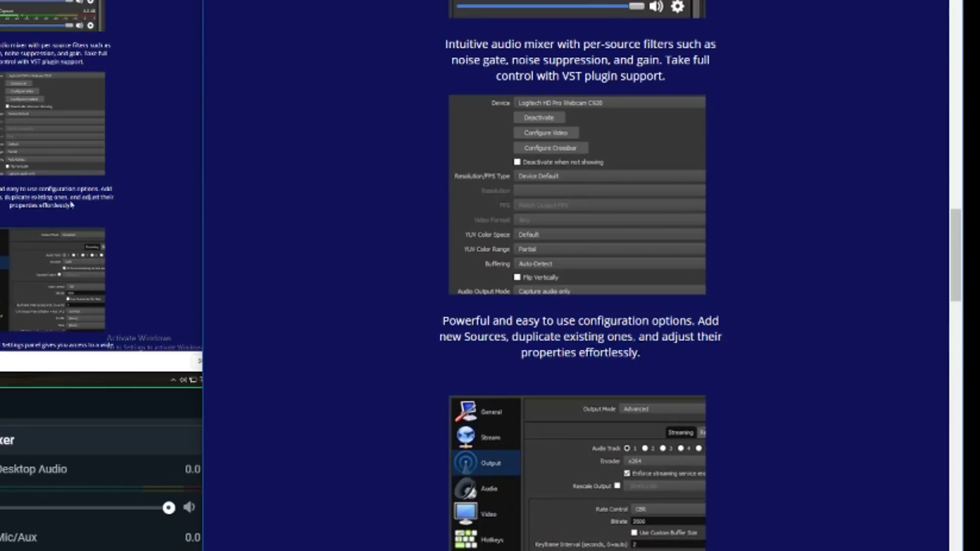
left_click_drag(515, 320, 675, 346)
left_click(672, 347)
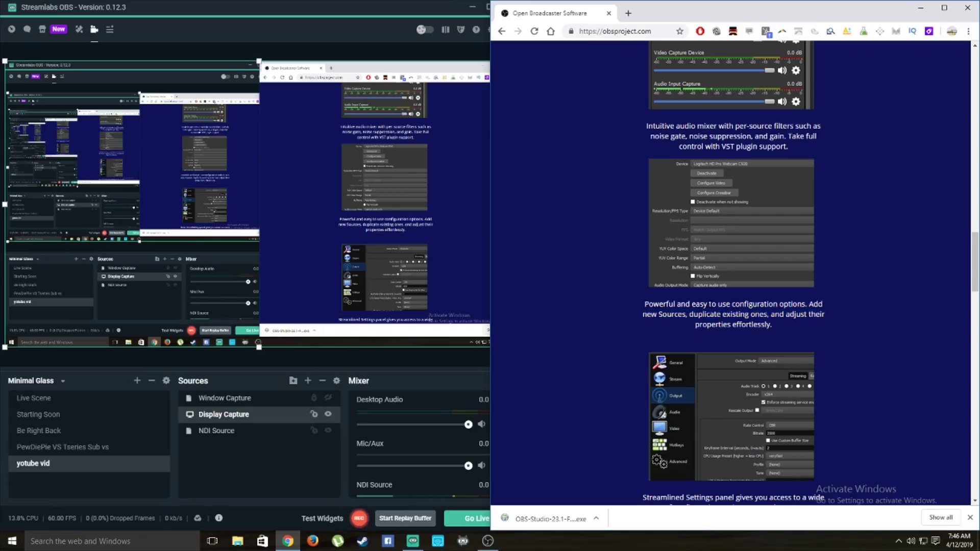
left_click_drag(442, 320, 640, 360)
left_click(636, 368)
mouse_move(782, 325)
left_mouse_down()
mouse_move(695, 324)
mouse_move(781, 324)
left_mouse_up()
left_click_drag(674, 304, 782, 320)
left_click(776, 323)
- Scroll further and highlight the Streamlined Settings paragraph
scroll(771, 323, "down", 2)
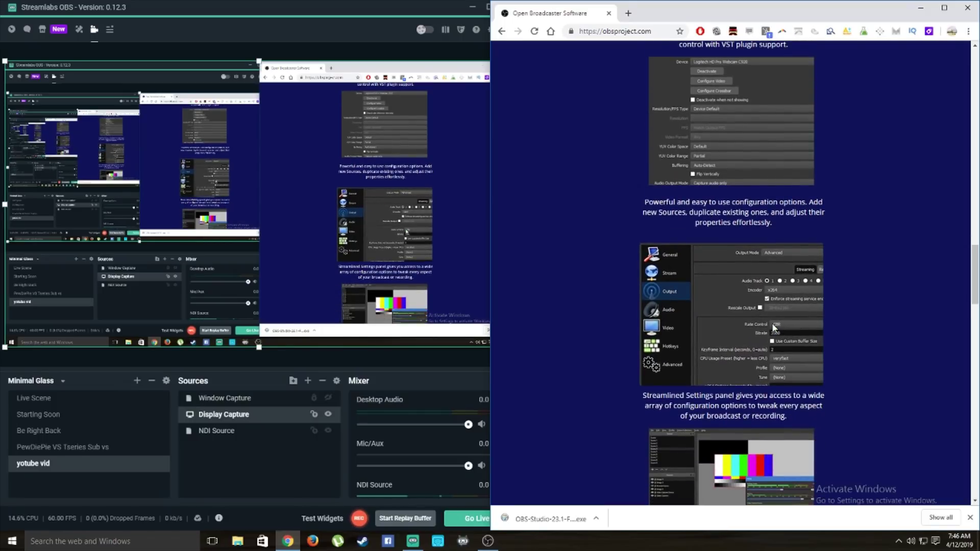
scroll(772, 327, "down", 2)
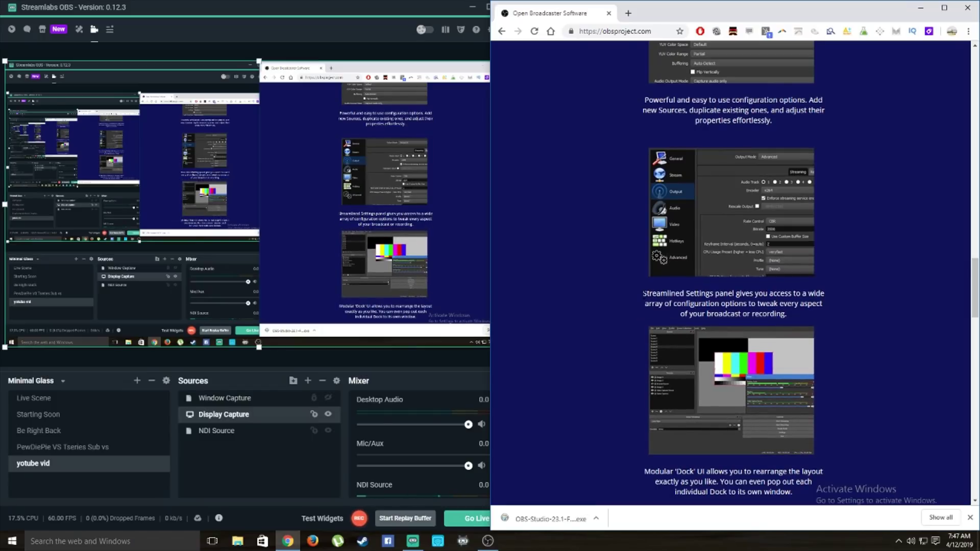
left_click_drag(642, 294, 799, 319)
left_click(799, 316)
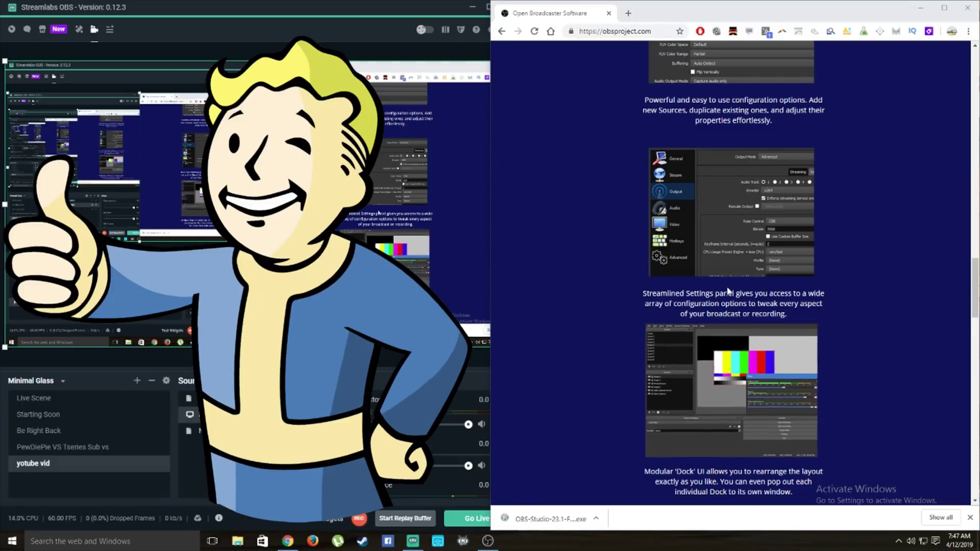
scroll(730, 255, "down", 2)
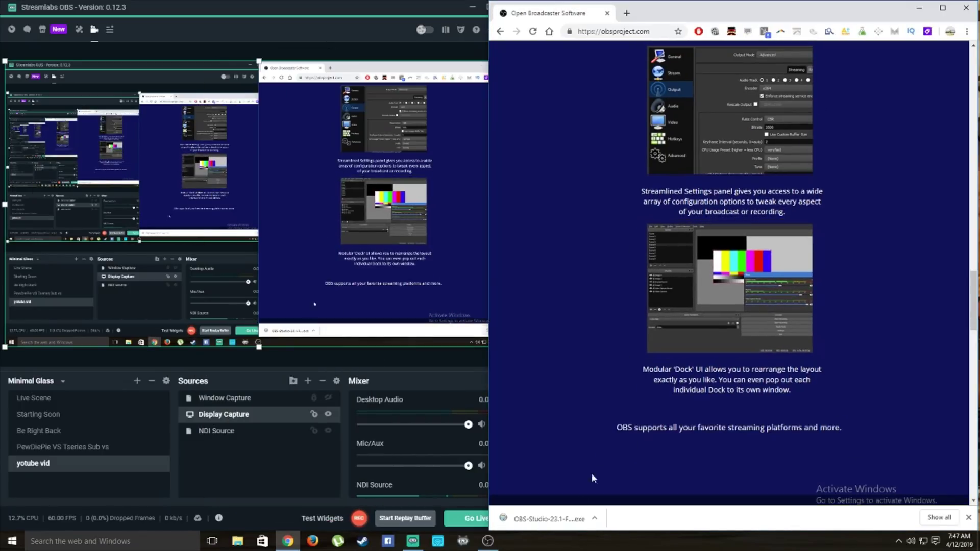
- Close Chrome and bring up OBS Studio from the taskbar
left_click(966, 7)
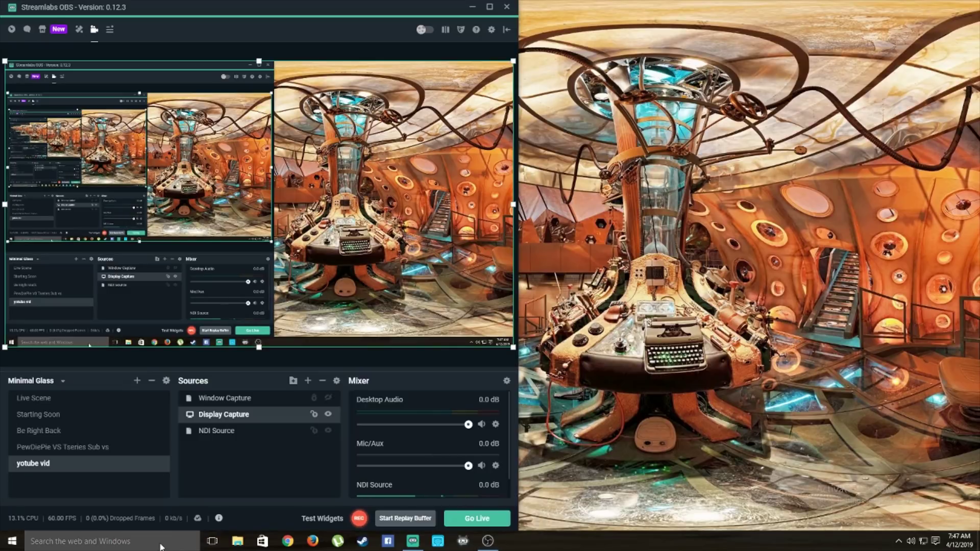
left_click(490, 540)
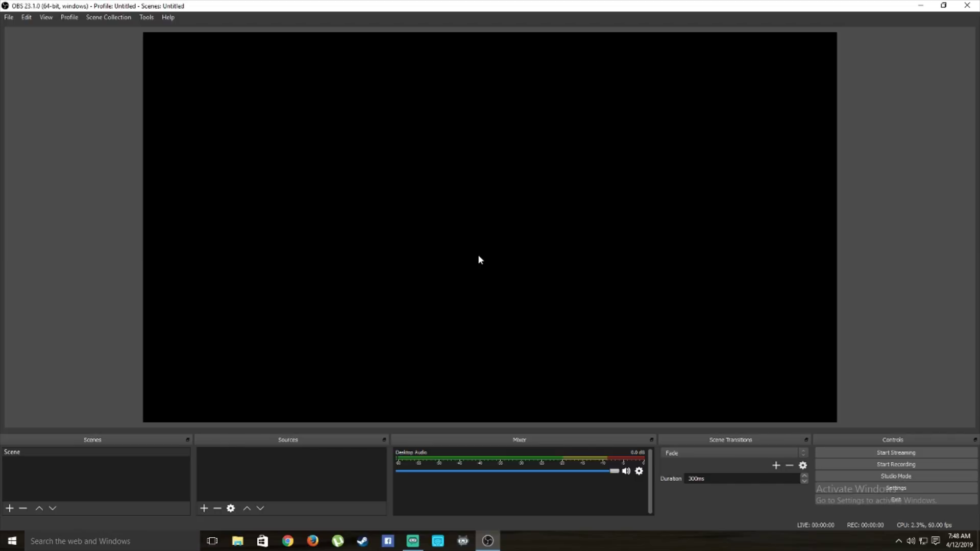
- Add a Display Capture source to the scene
left_click(203, 508)
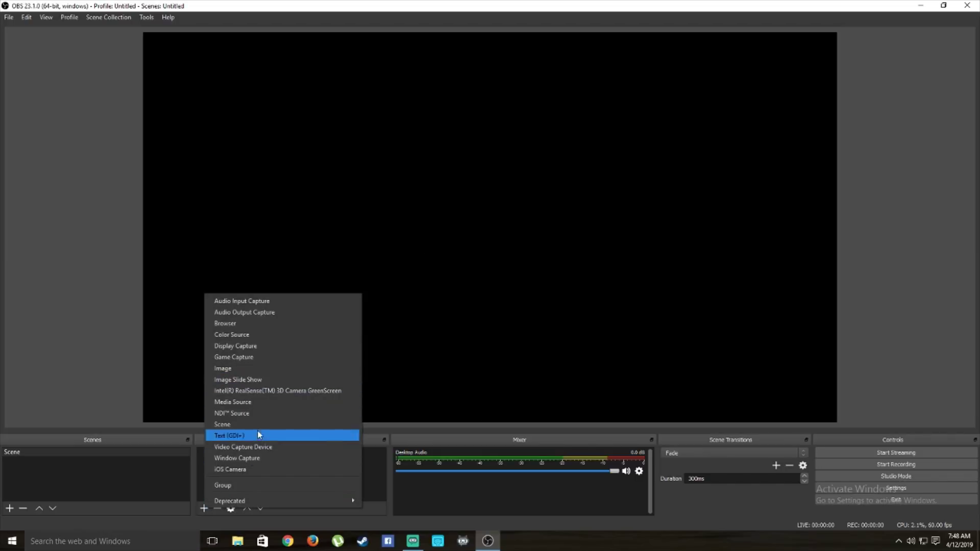
left_click(261, 346)
left_click(518, 337)
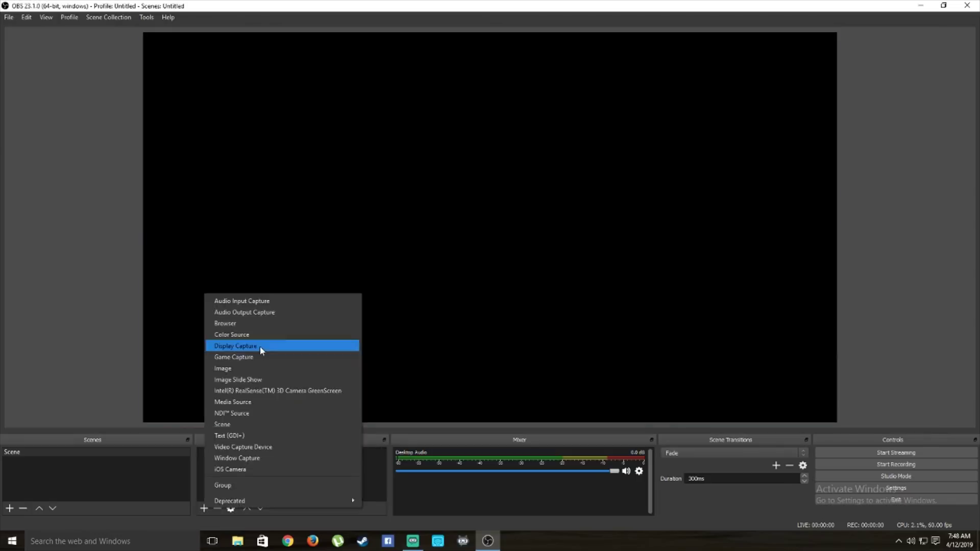
left_click(259, 346)
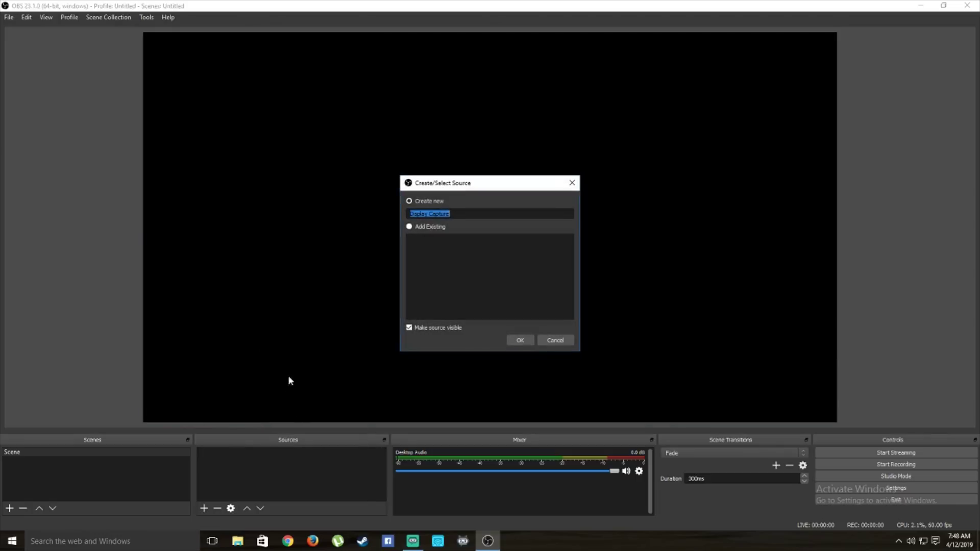
left_click(520, 338)
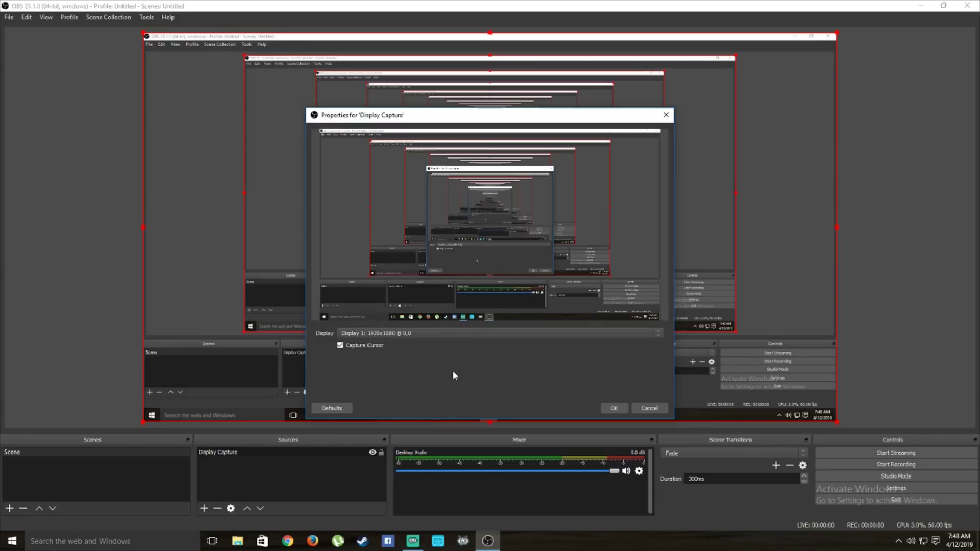
- Show the Stream page of OBS Settings, set to Twitch, then switch to the browser
left_click(874, 487)
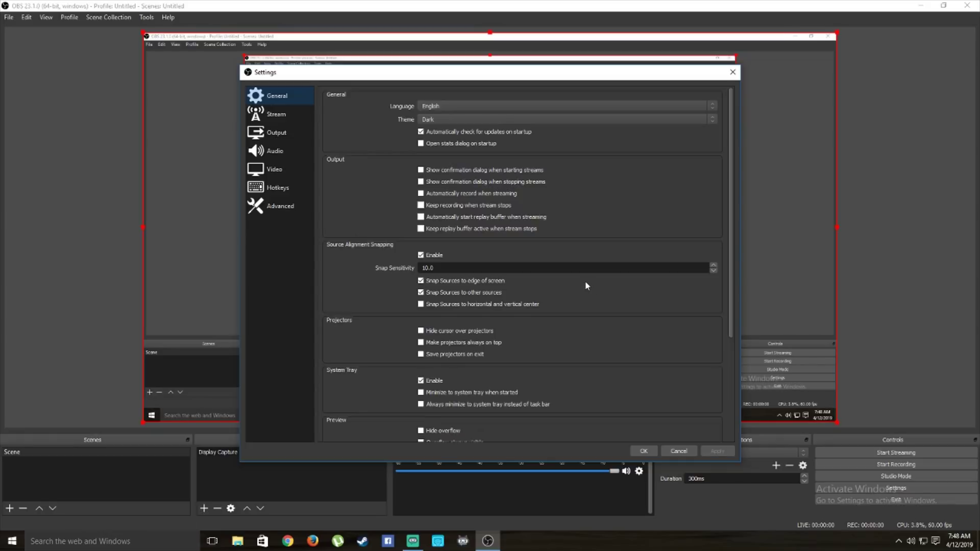
left_click(278, 116)
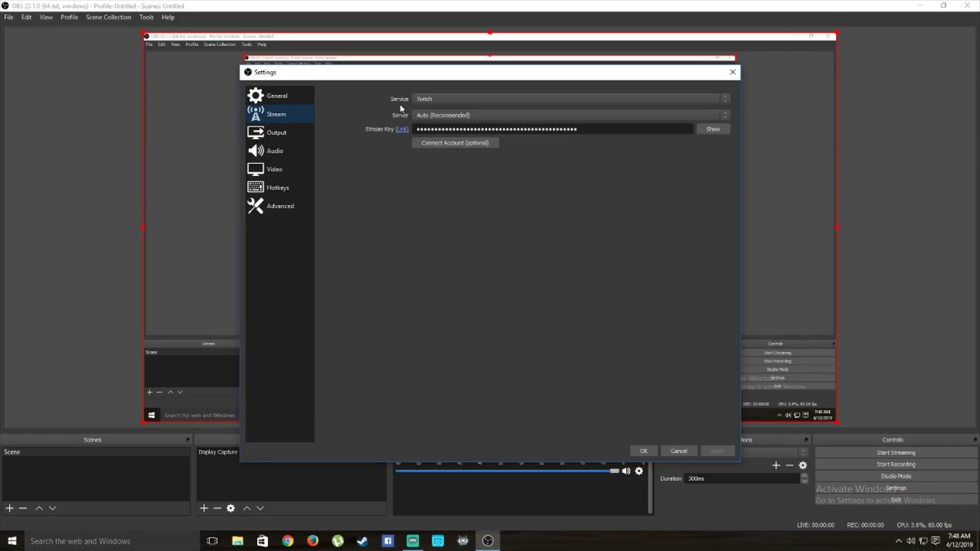
key("alt+Tab")
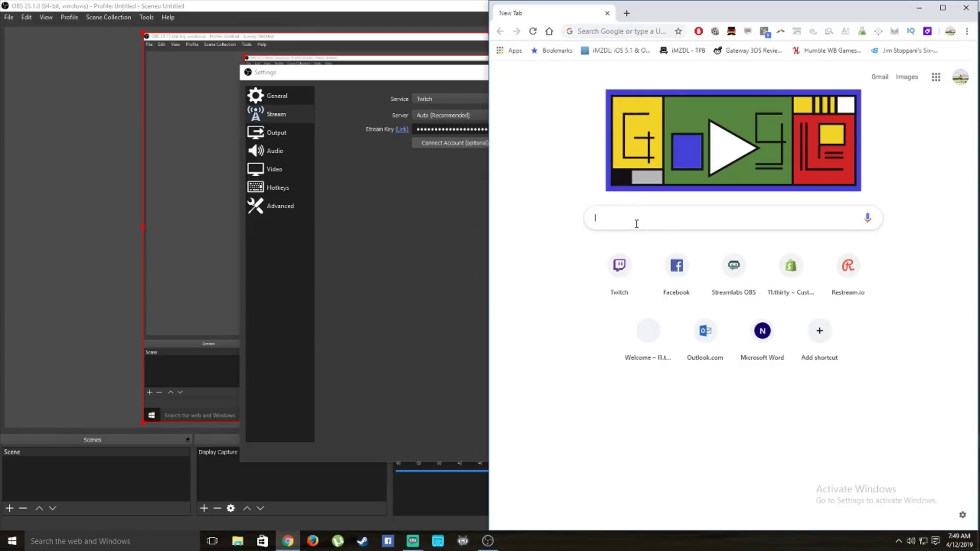
- Search Google for 'twitch stream key'
type("goog")
key("BackSpace")
key("BackSpace")
key("BackSpace")
key("BackSpace")
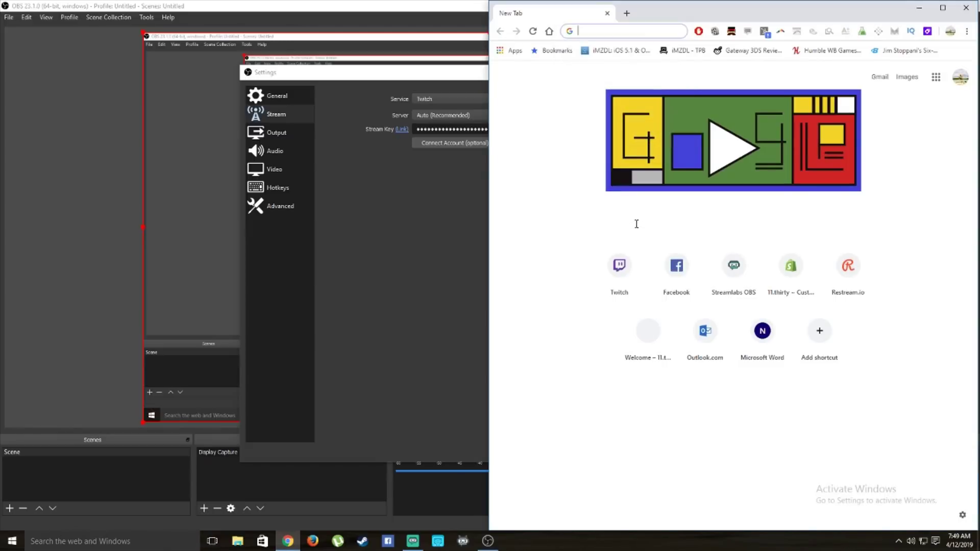
type("twitch")
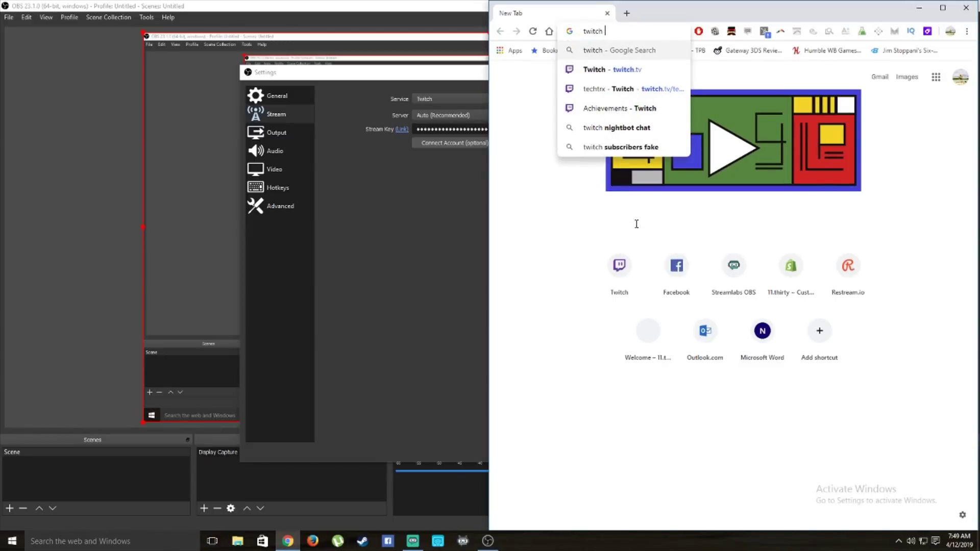
type(" stream k")
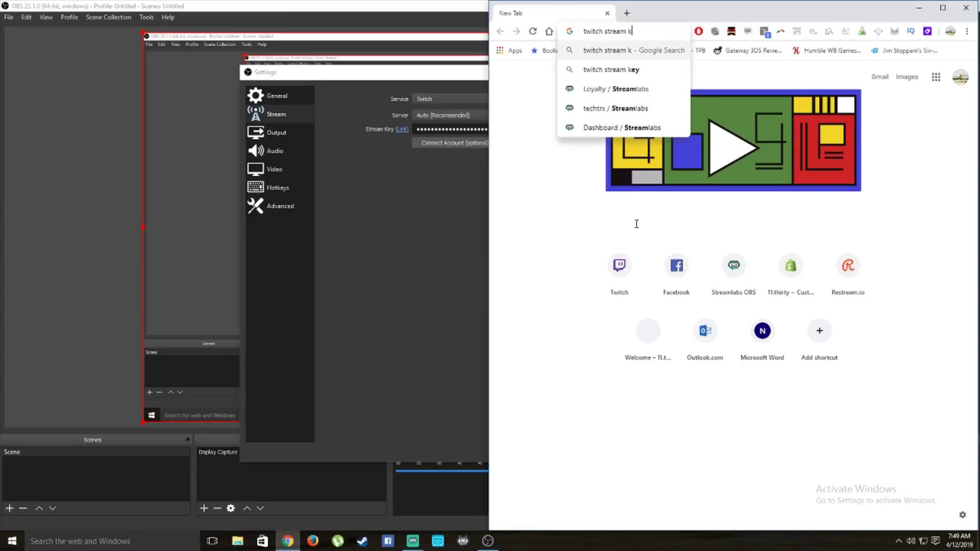
type("et")
key("Return")
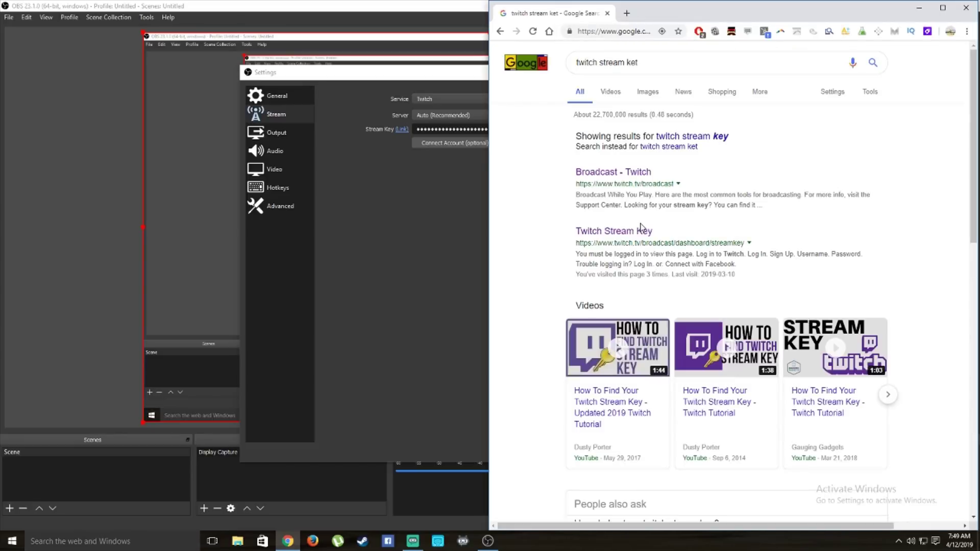
left_click(690, 137)
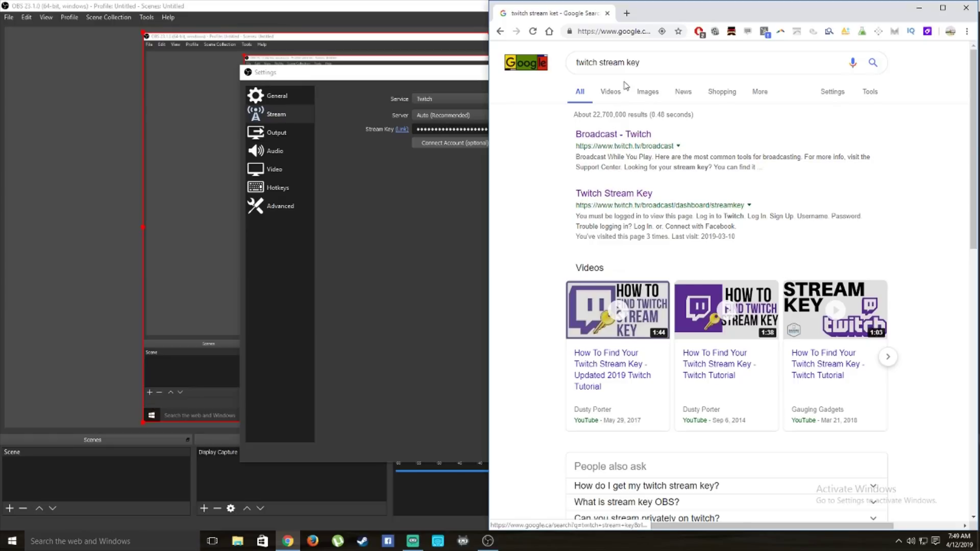
- Change the search to 'youtube stream key', then close Chrome
left_click_drag(598, 63, 561, 67)
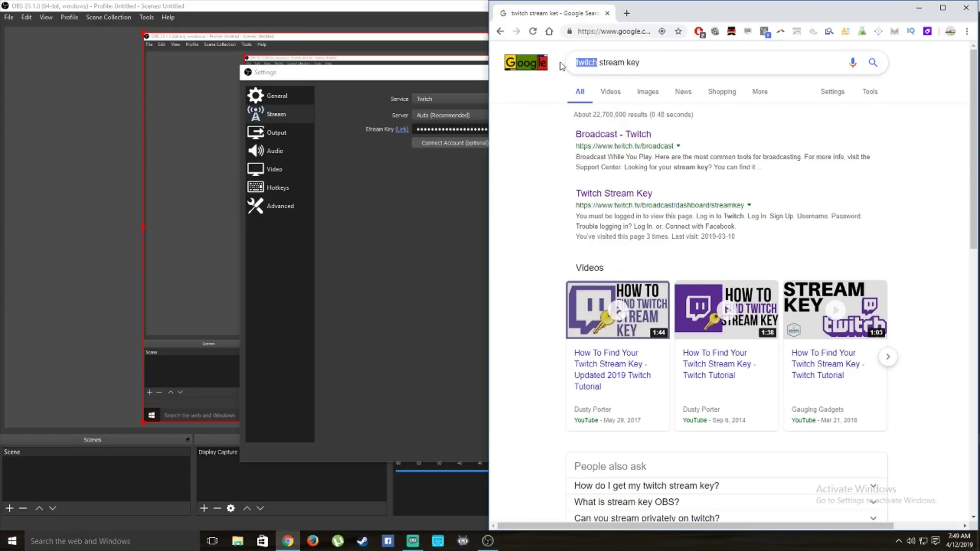
type("youtube")
key("Return")
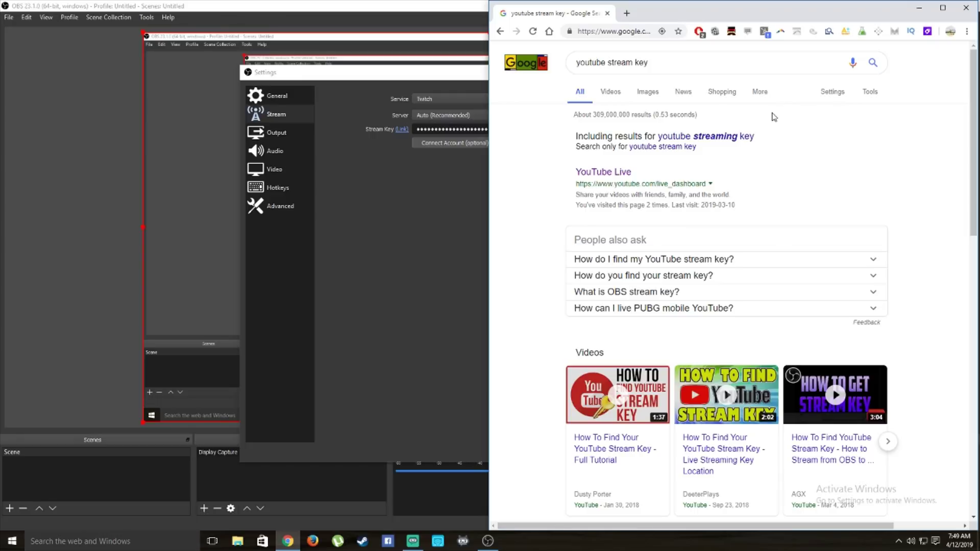
left_click(966, 8)
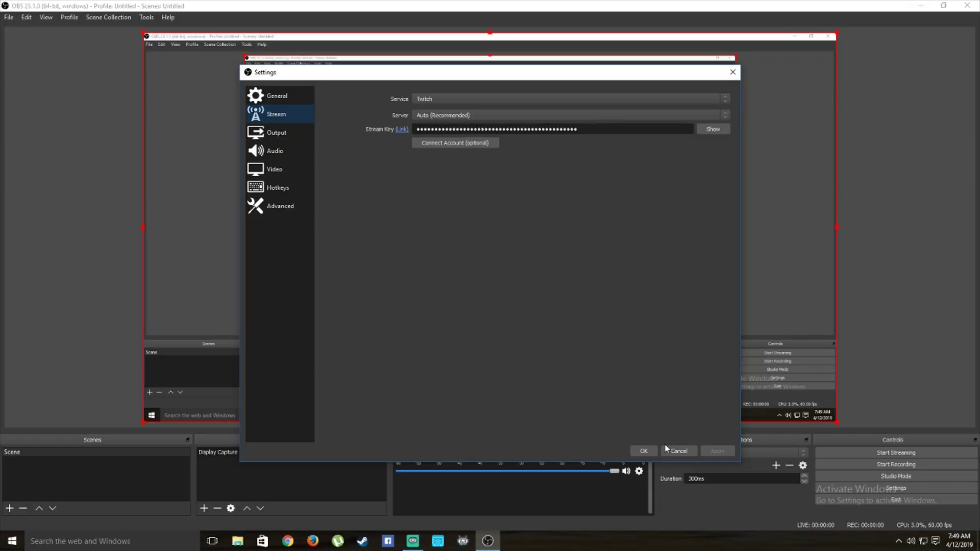
- Close Settings with OK, then hide and delete the Display Capture source
left_click(644, 450)
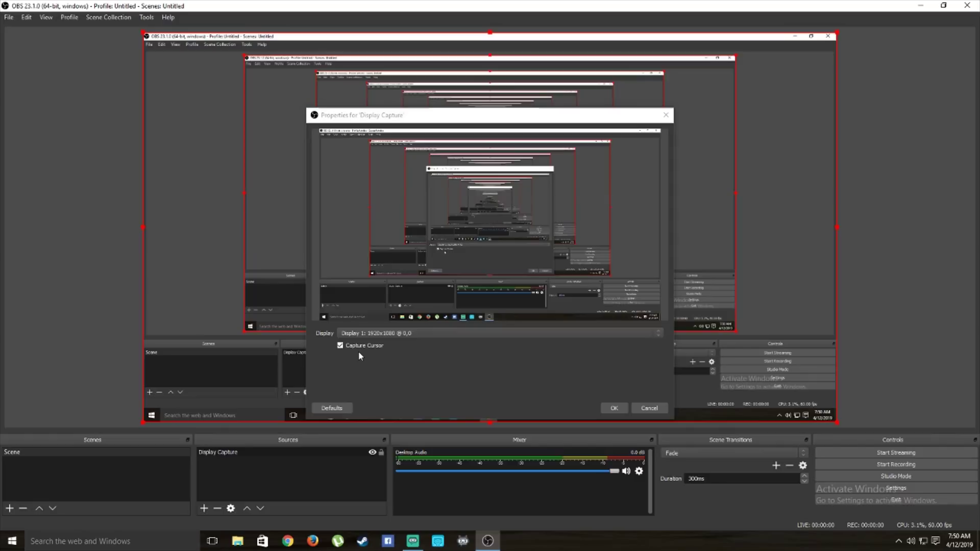
left_click(277, 454)
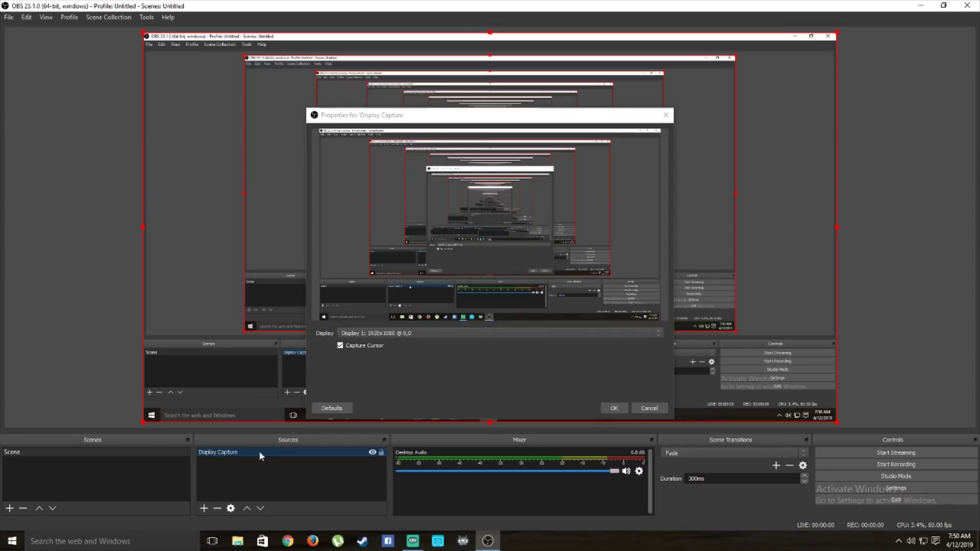
left_click(372, 452)
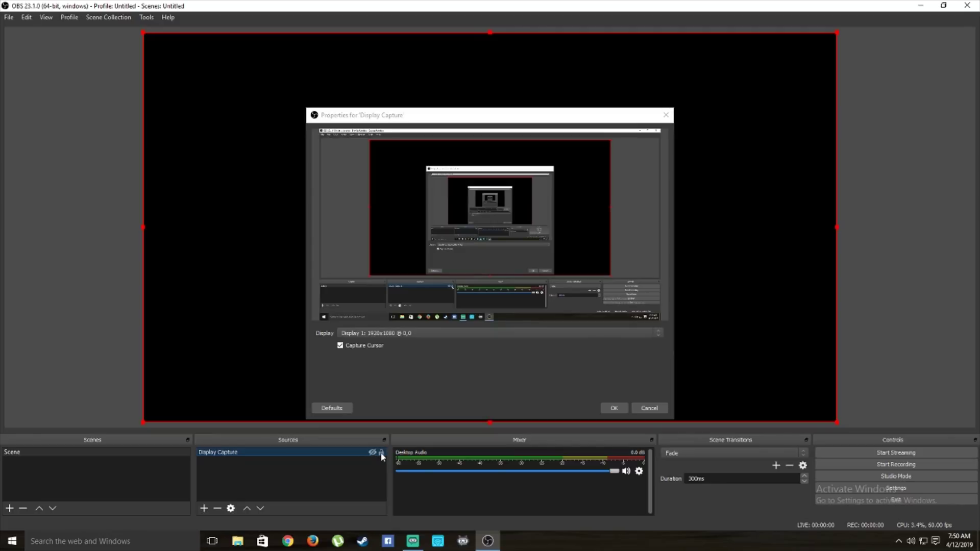
left_click(286, 499)
left_click(255, 452)
left_click(218, 509)
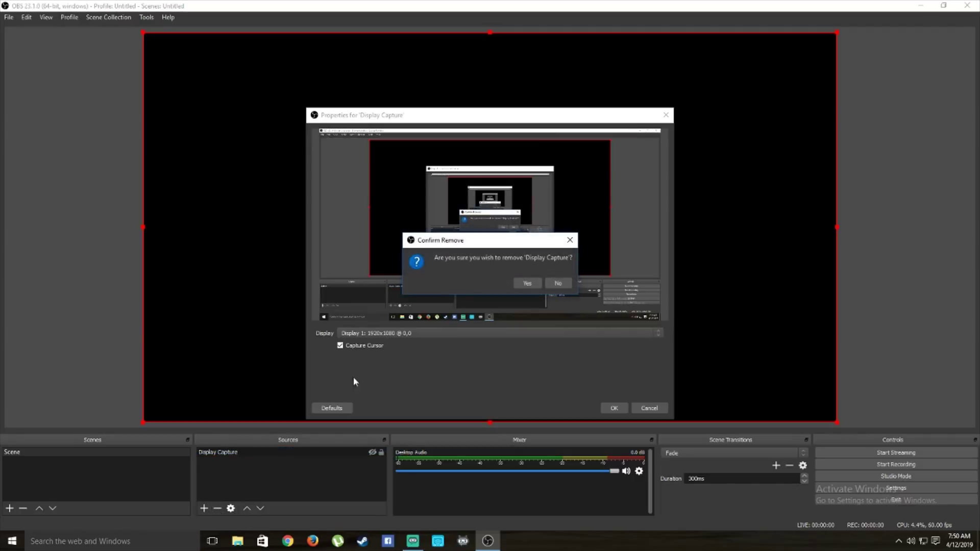
left_click(526, 283)
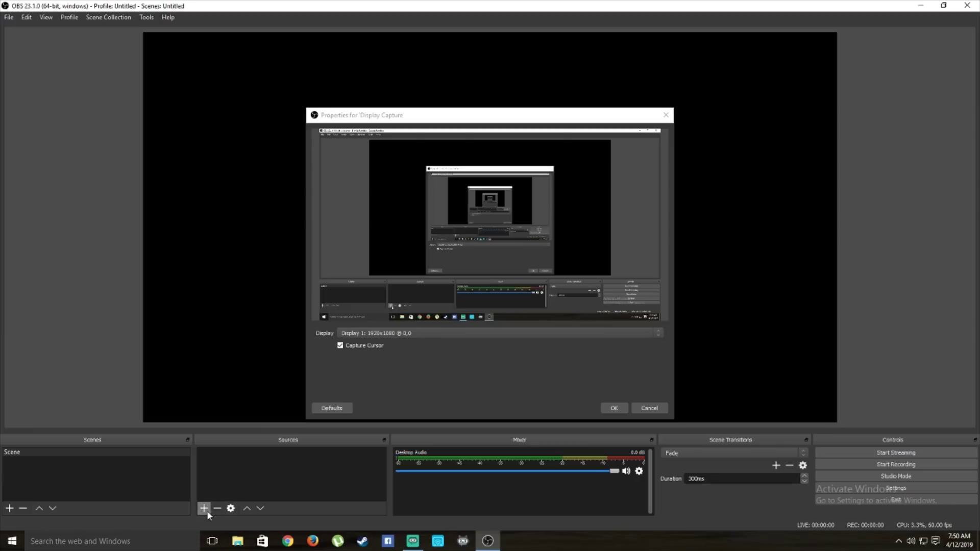
- Create a Window Capture source targeting the Firefox start page window
left_click(387, 470)
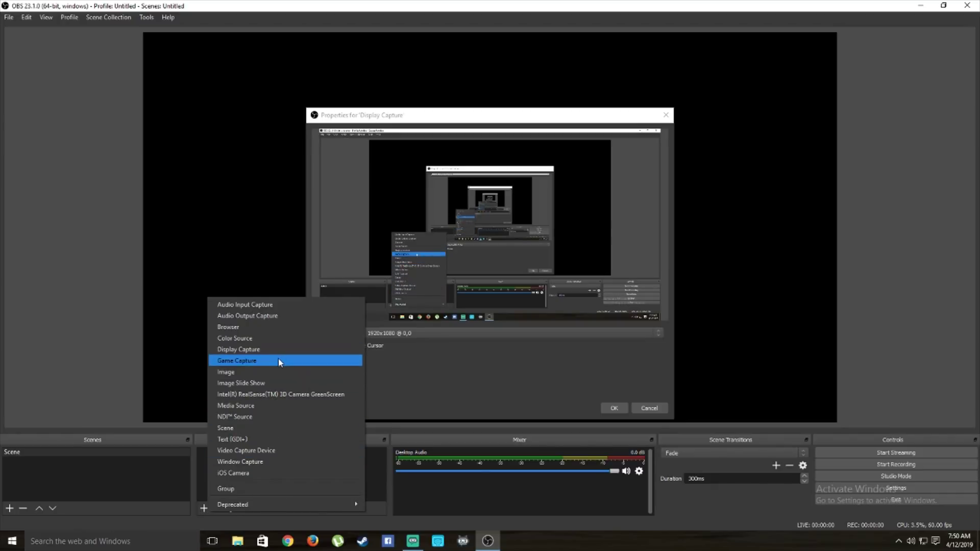
left_click(251, 461)
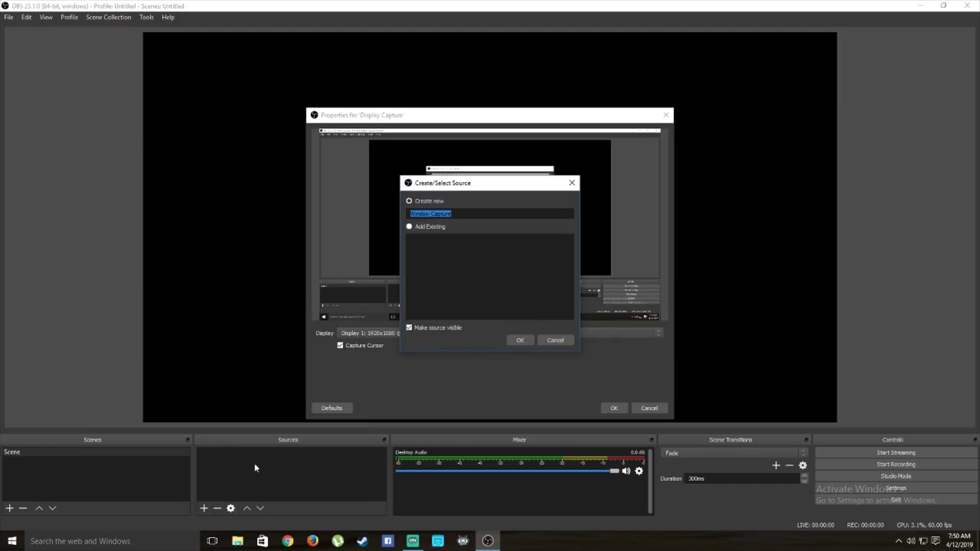
left_click(515, 340)
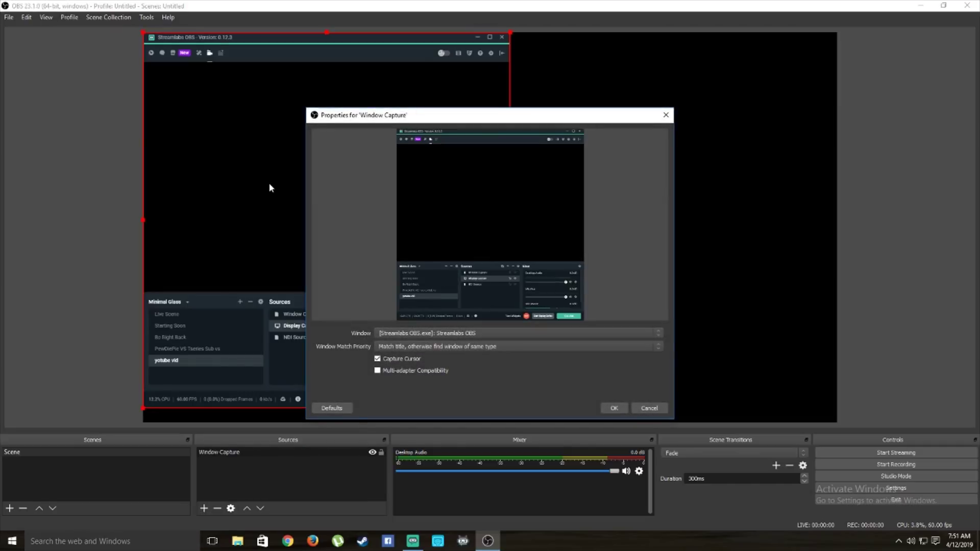
left_click(284, 544)
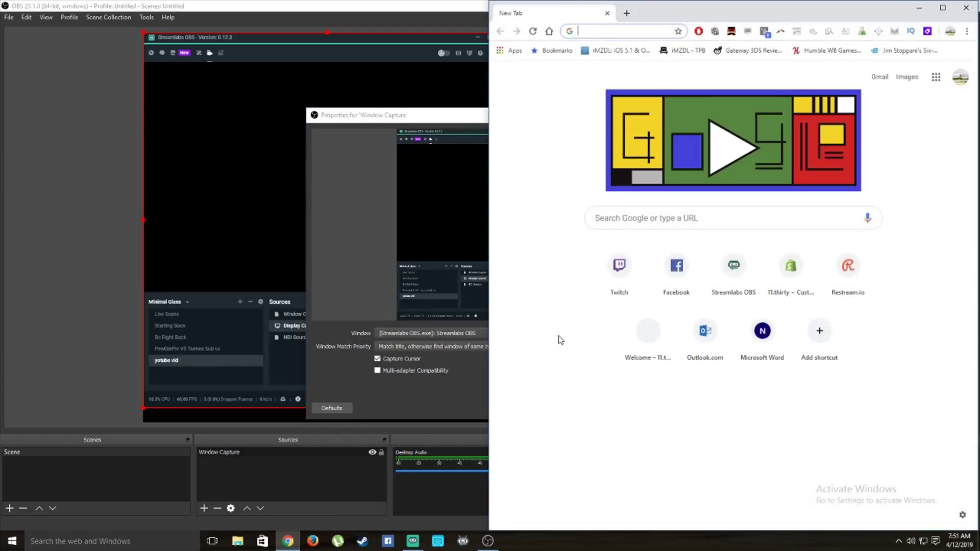
left_click(376, 286)
left_click(419, 332)
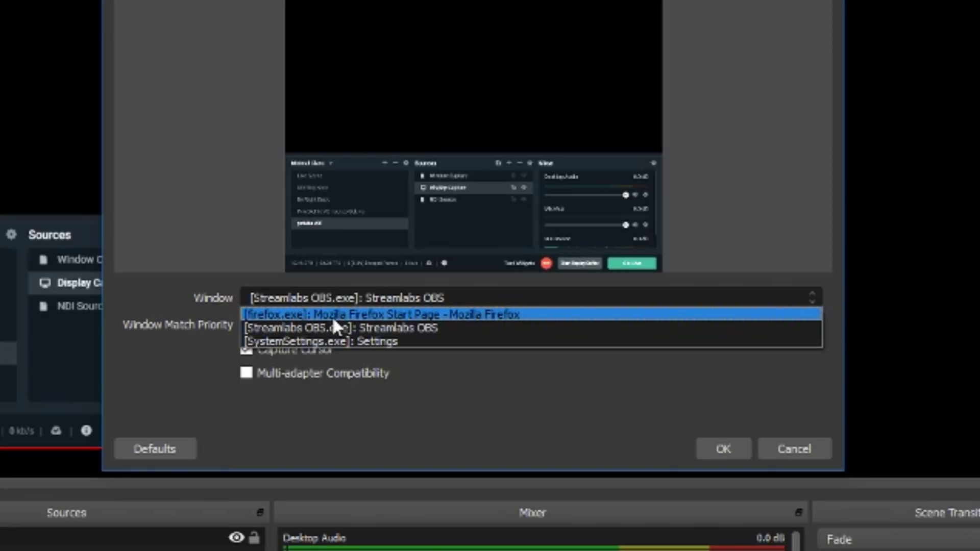
left_click(333, 318)
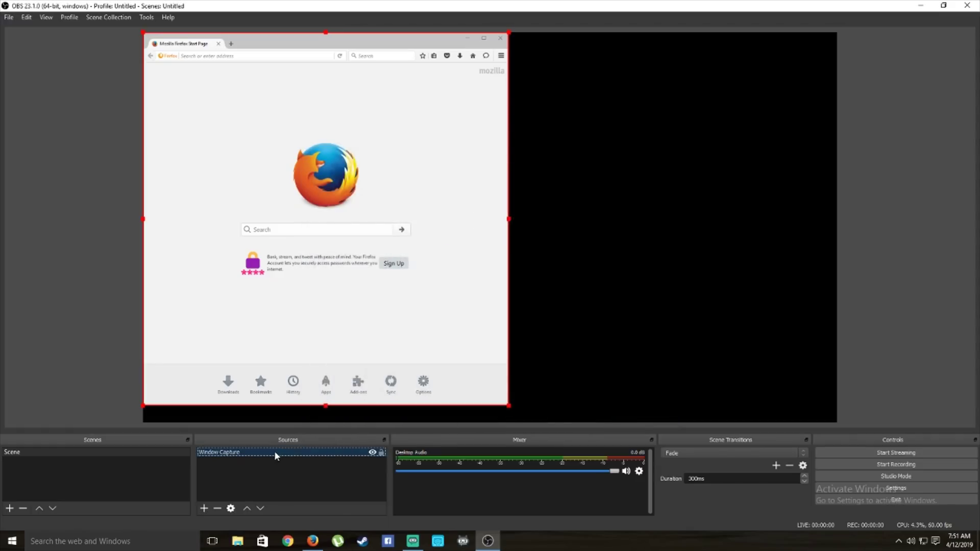
- Reopen the Window Capture properties, reselect the Firefox window and confirm
double_click(274, 452)
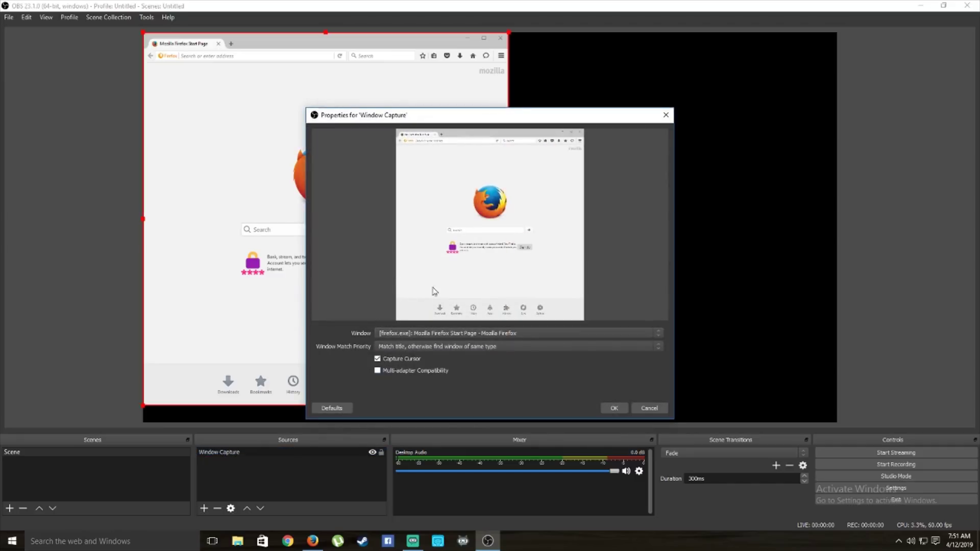
left_click(467, 335)
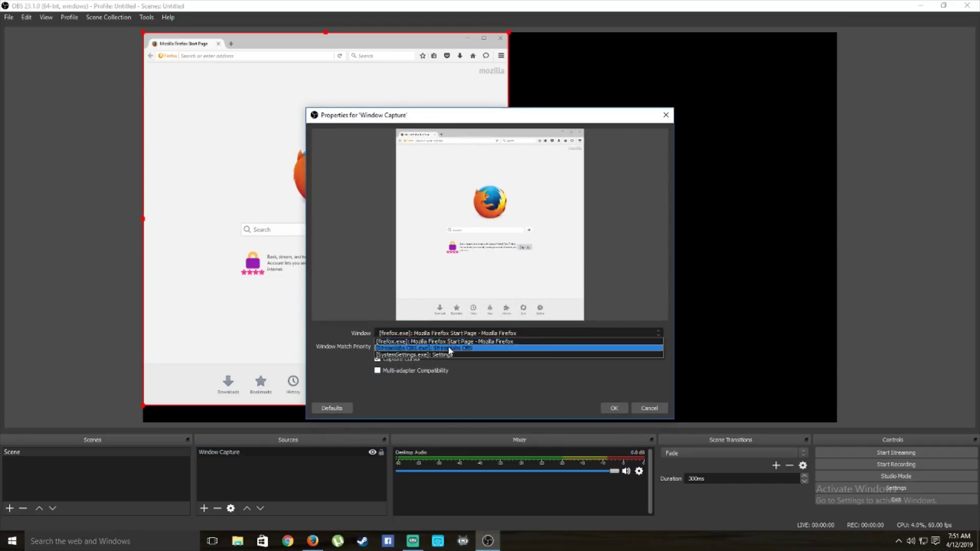
left_click(440, 353)
left_click(439, 333)
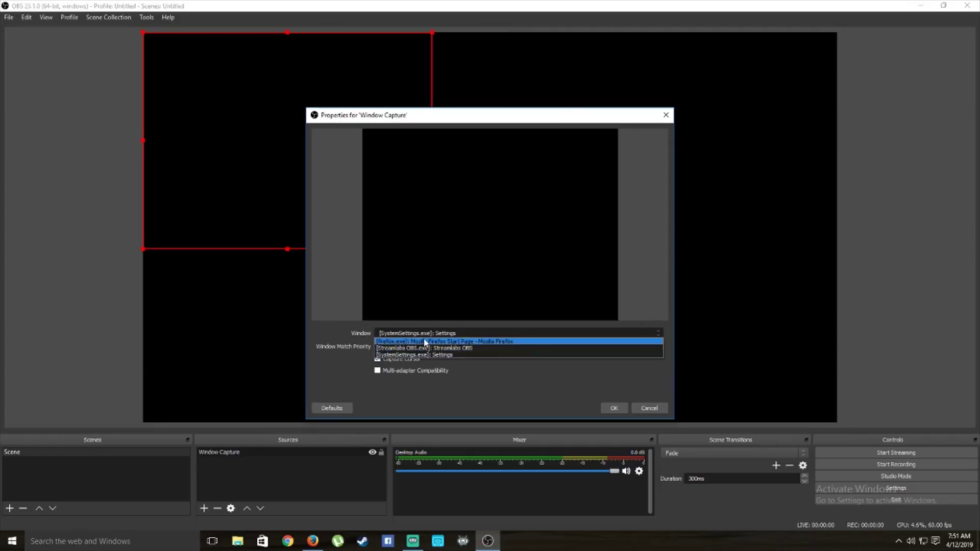
left_click(427, 343)
left_click(614, 408)
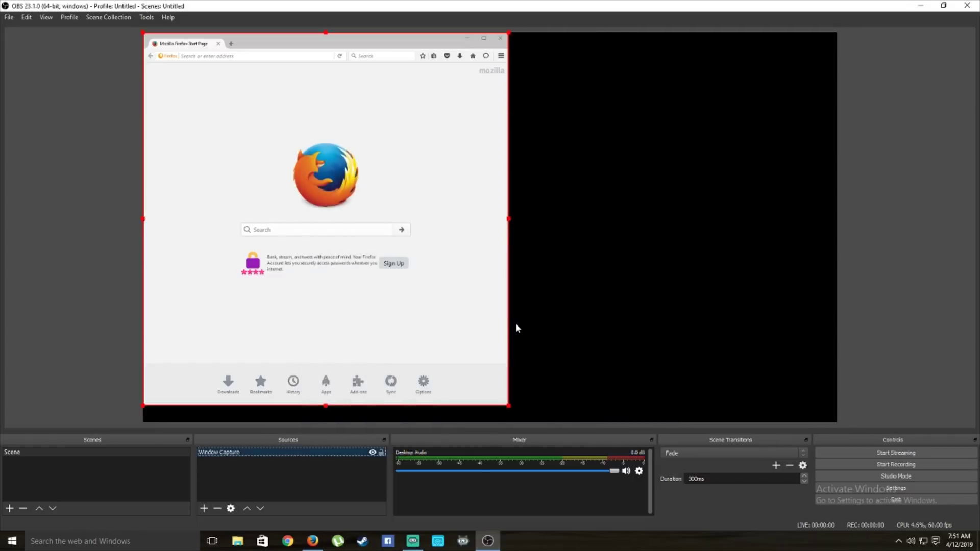
- Move the Firefox capture right, enlarge it to full canvas height, and lock it
left_click_drag(418, 283, 526, 280)
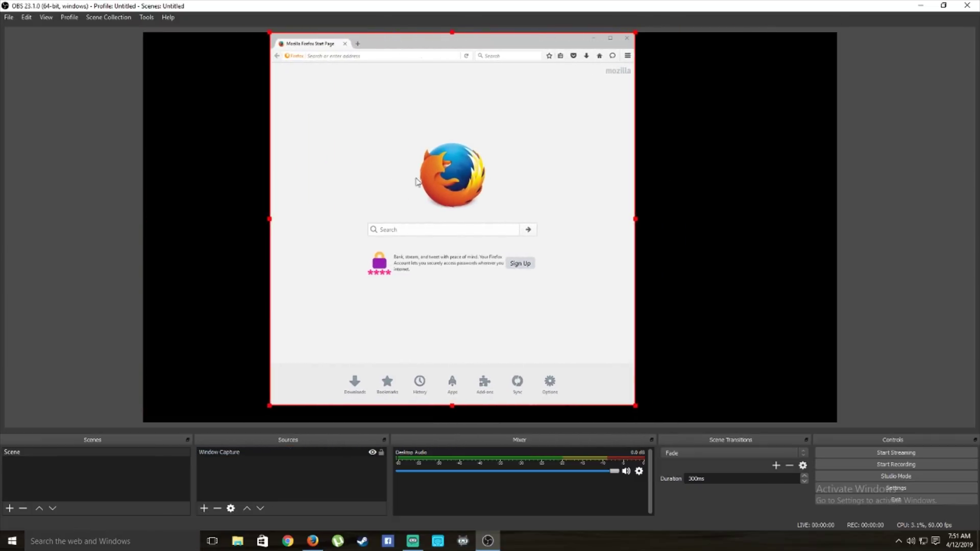
left_click(267, 36)
left_click(271, 38)
left_click_drag(271, 39, 353, 122)
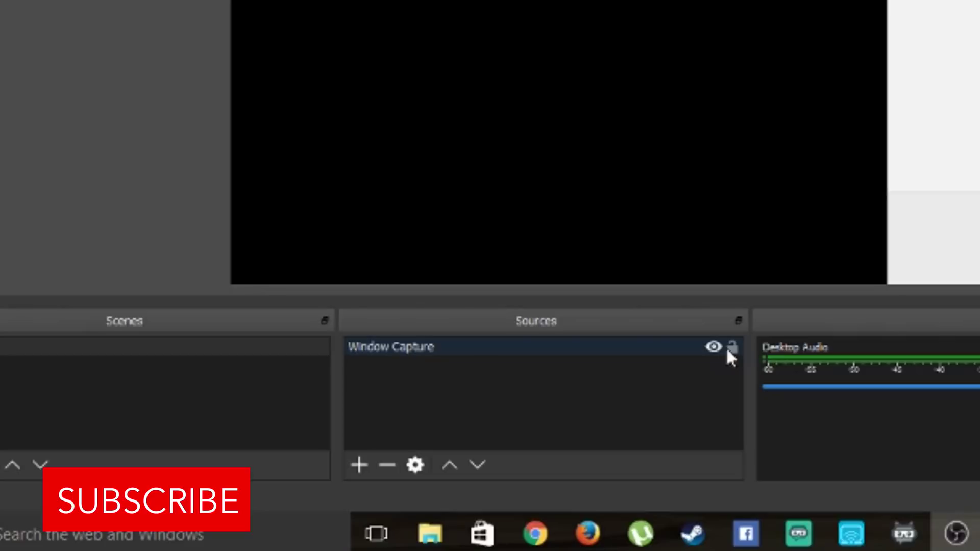
left_click(732, 348)
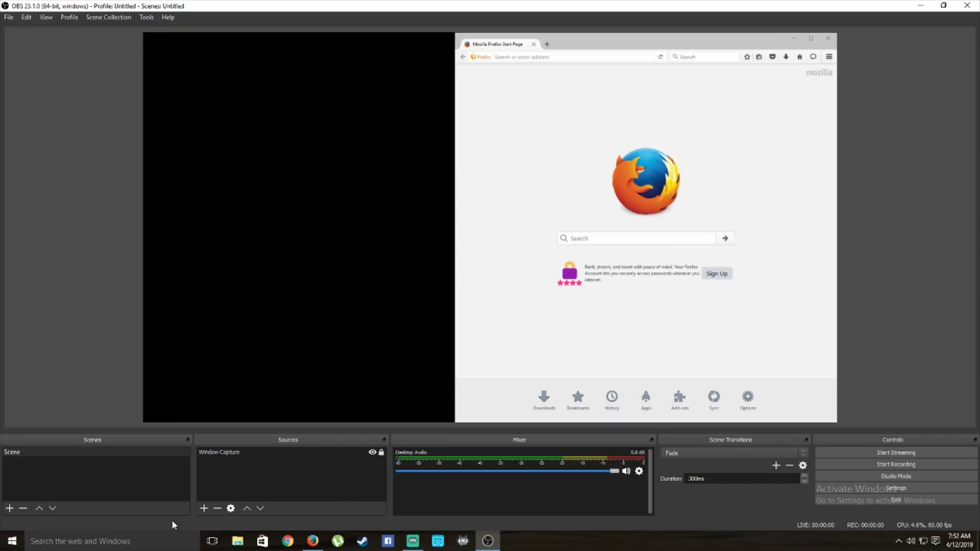
- Launch Apex Legends from Windows search with 'ape', then return to OBS
left_click(134, 542)
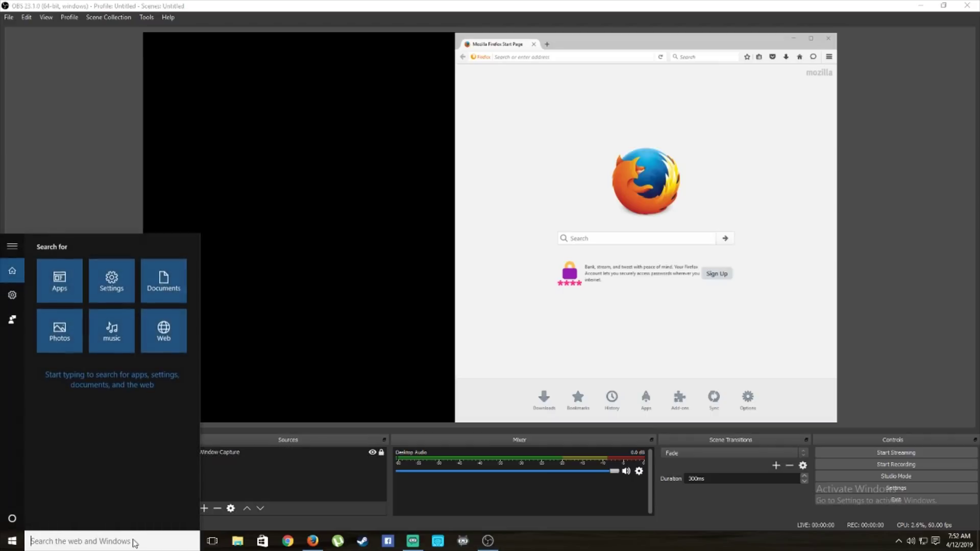
type("p")
key("BackSpace")
type("ape")
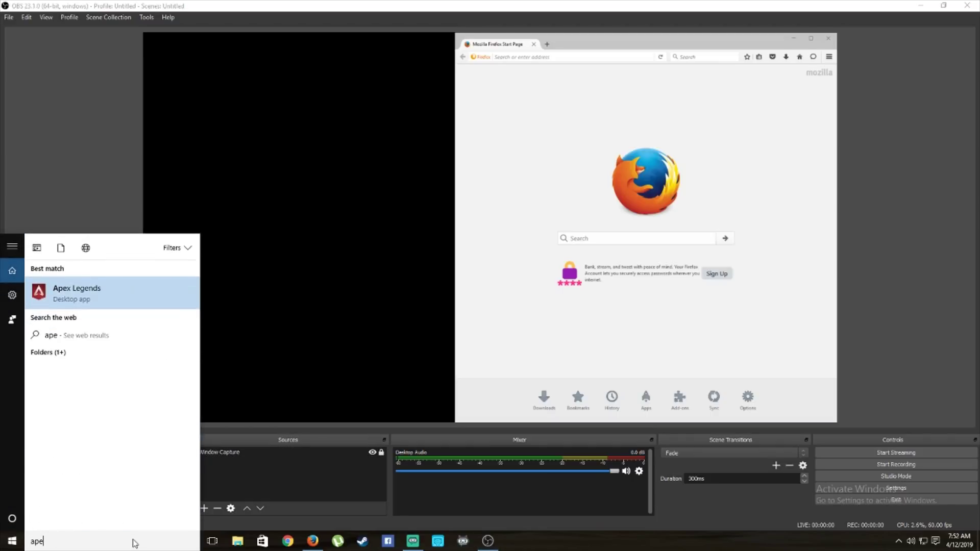
key("Return")
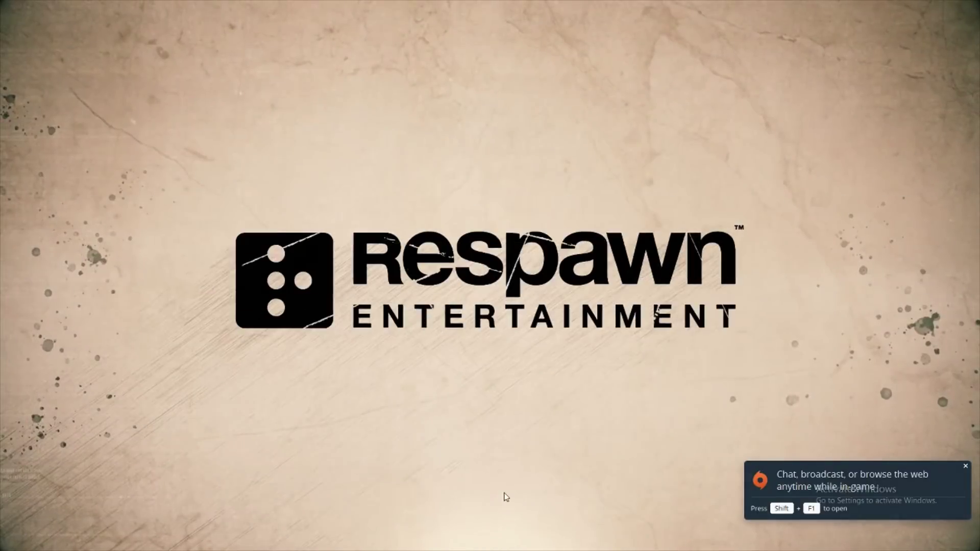
key("alt+Tab")
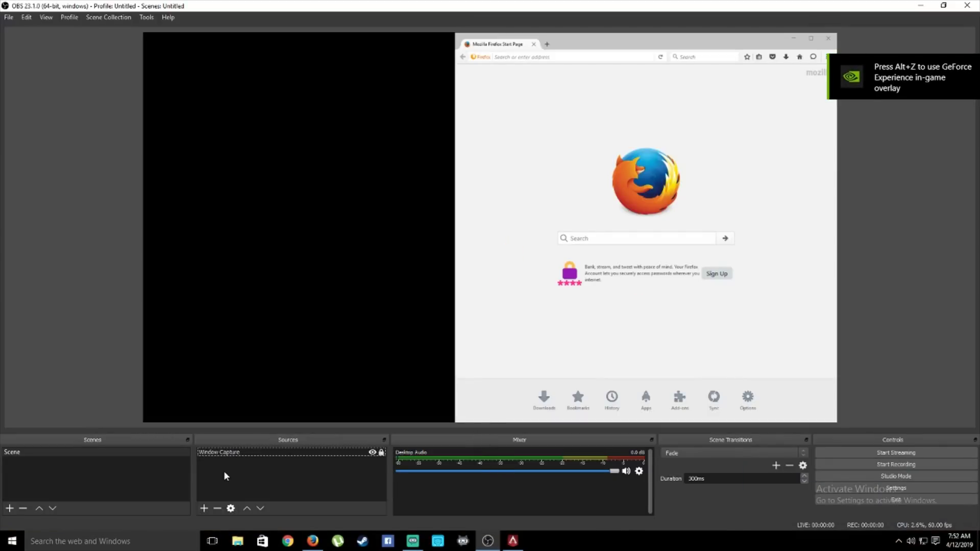
- Add a Game Capture source set to capture the specific Apex Legends window
left_click(203, 509)
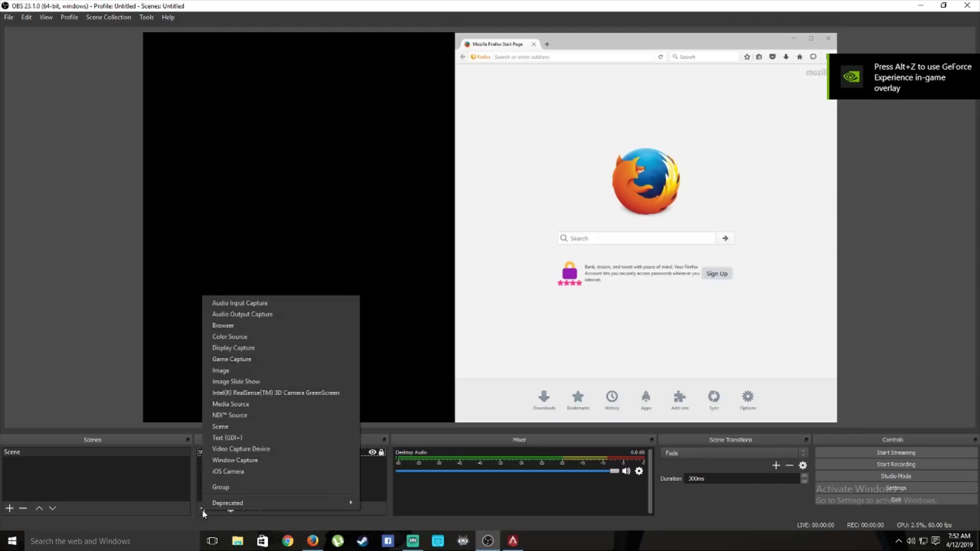
left_click(237, 359)
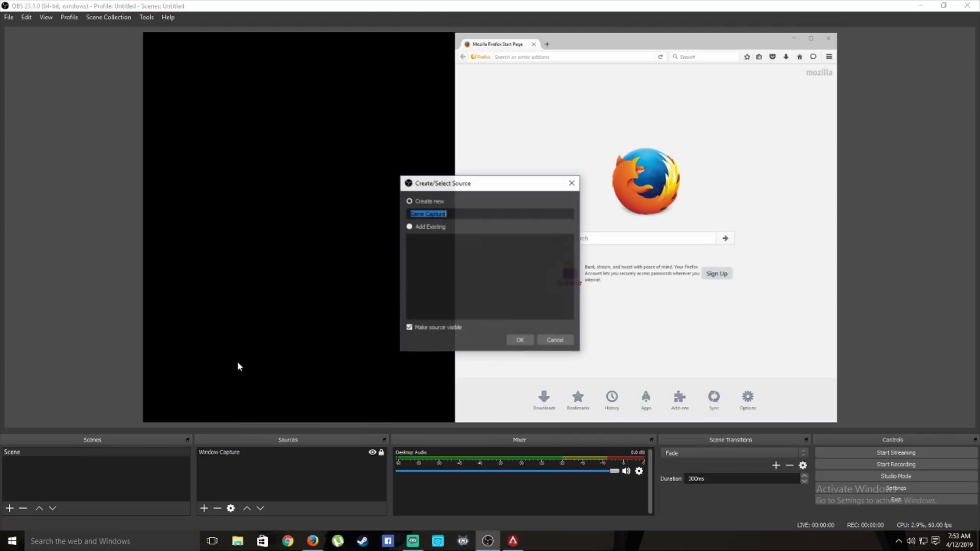
left_click(520, 339)
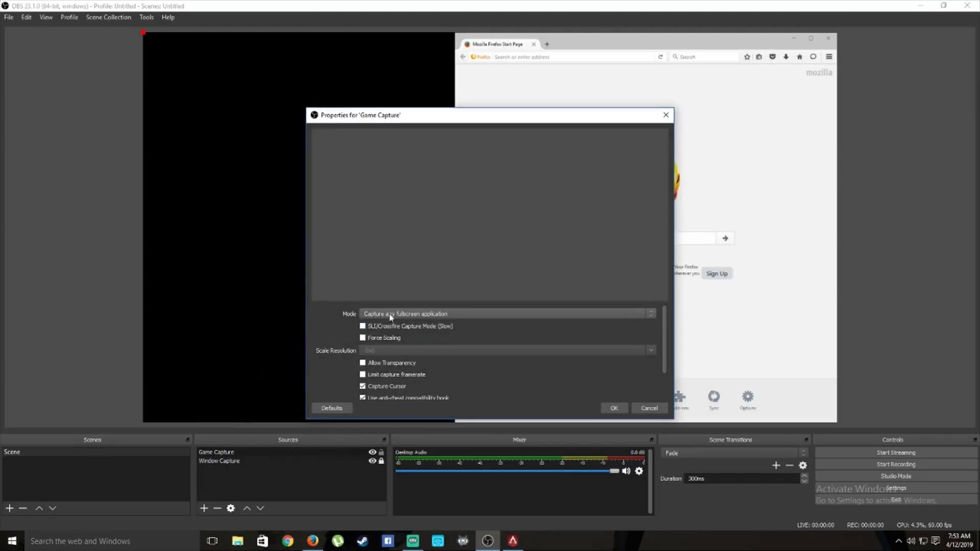
left_click(613, 408)
left_click(398, 282)
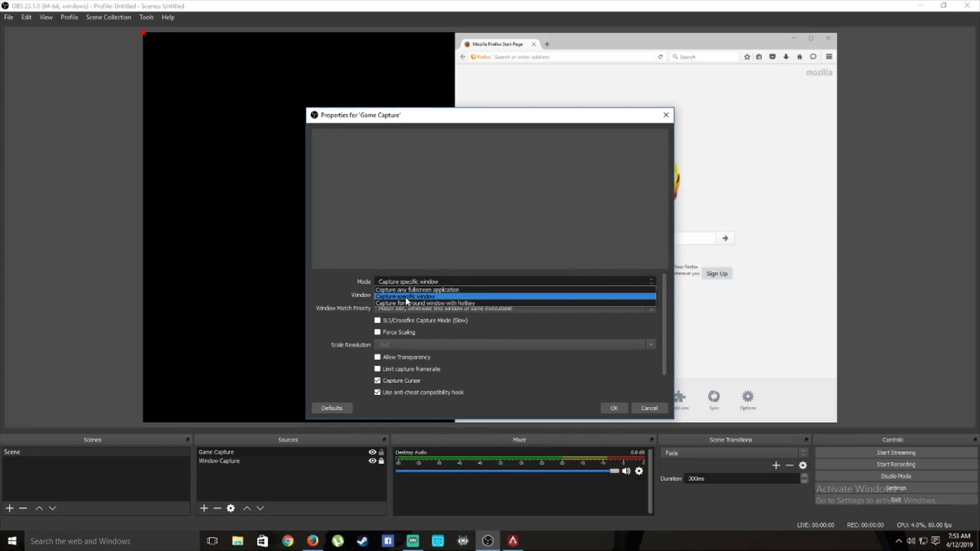
left_click(401, 297)
left_click(411, 296)
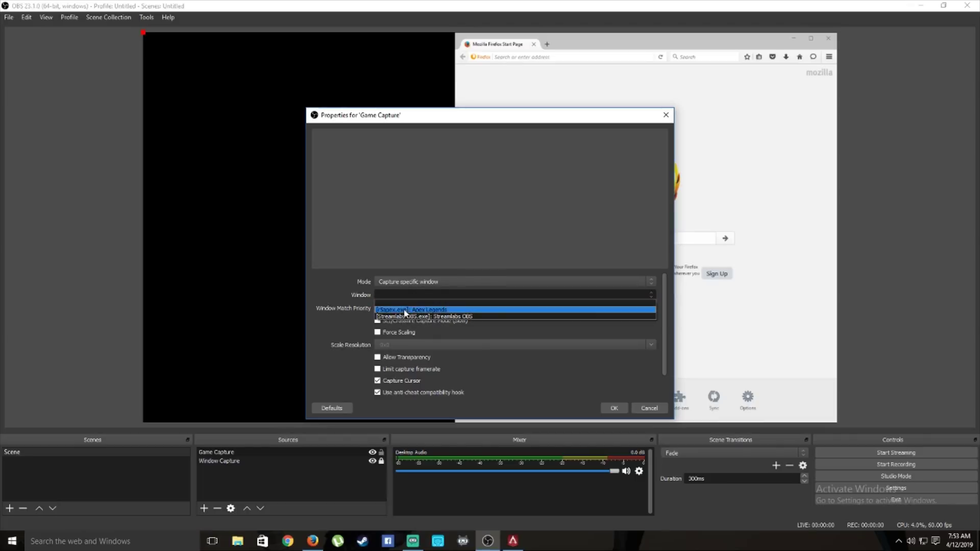
left_click(405, 310)
left_click(615, 408)
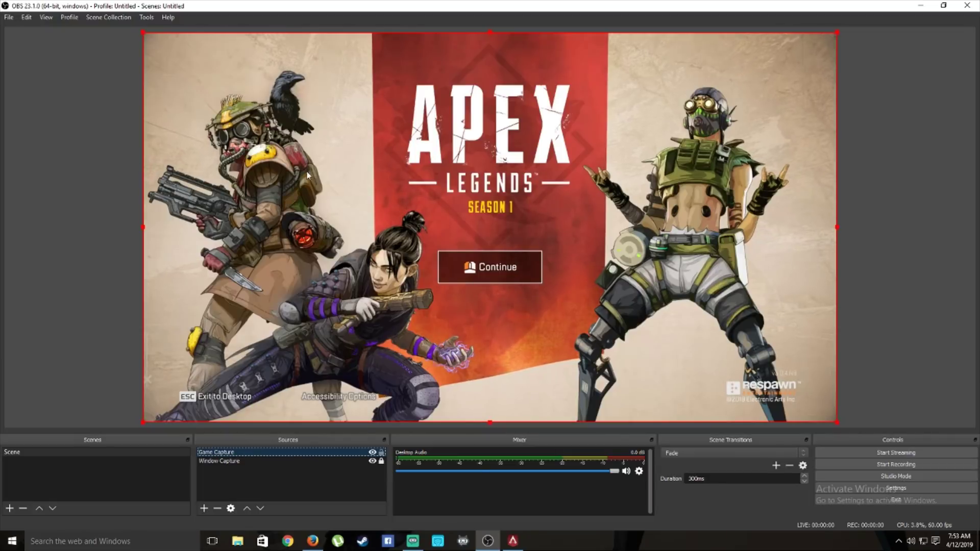
- Resize the Apex game capture into the canvas's top-left quarter, next to the Firefox capture
left_click_drag(144, 34, 540, 255)
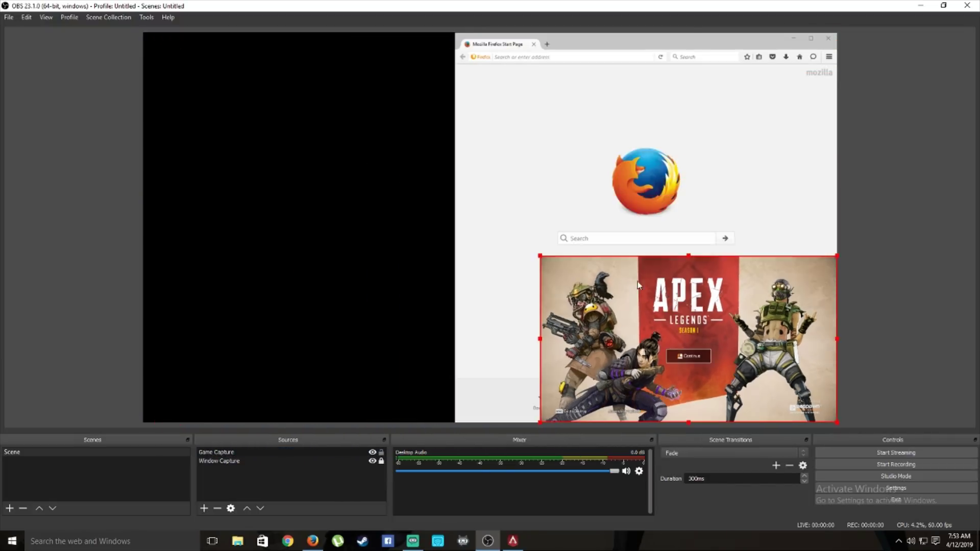
left_click_drag(722, 324, 326, 101)
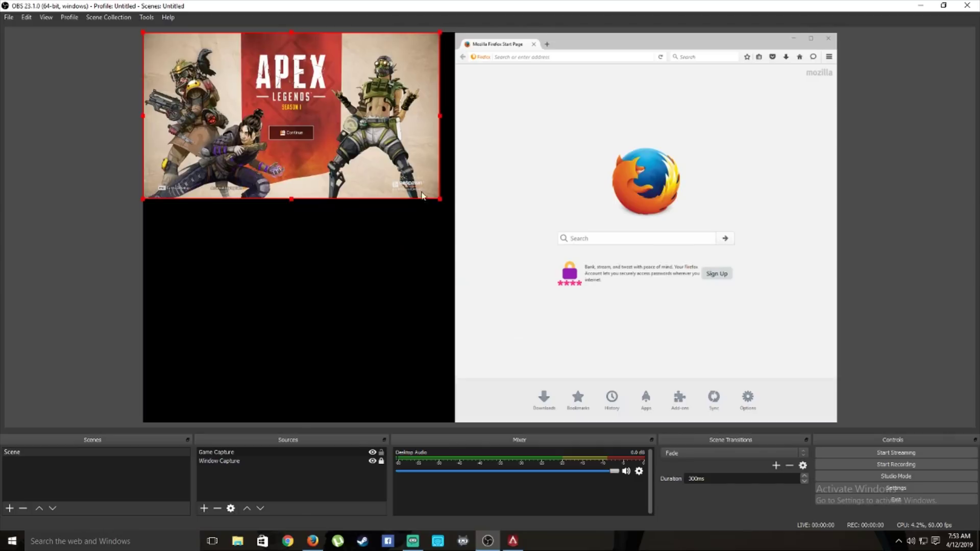
mouse_move(440, 200)
left_mouse_down()
mouse_move(754, 376)
mouse_move(454, 208)
left_mouse_up()
left_click(416, 363)
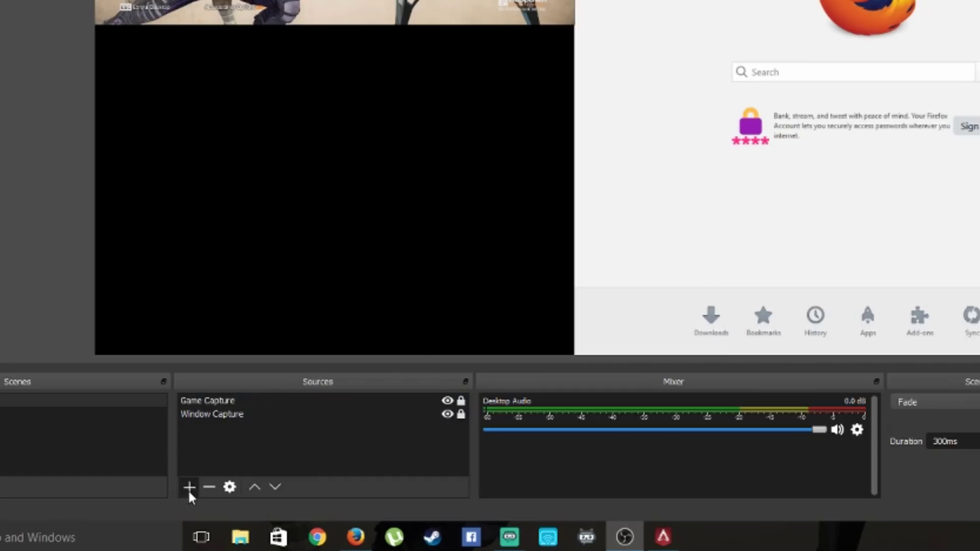
- Add an NDI™ Source with the iPhone camera selected as its source name
left_click(204, 508)
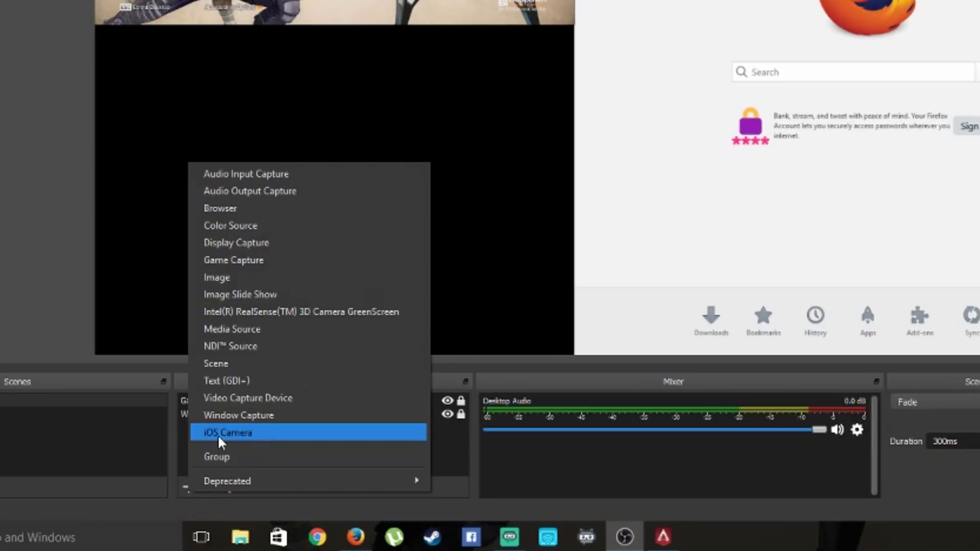
left_click(237, 347)
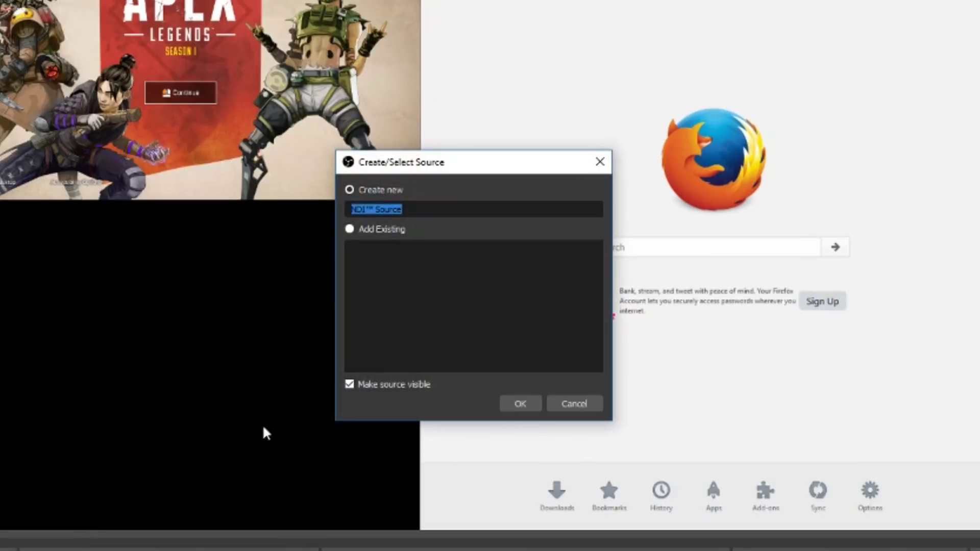
left_click(514, 403)
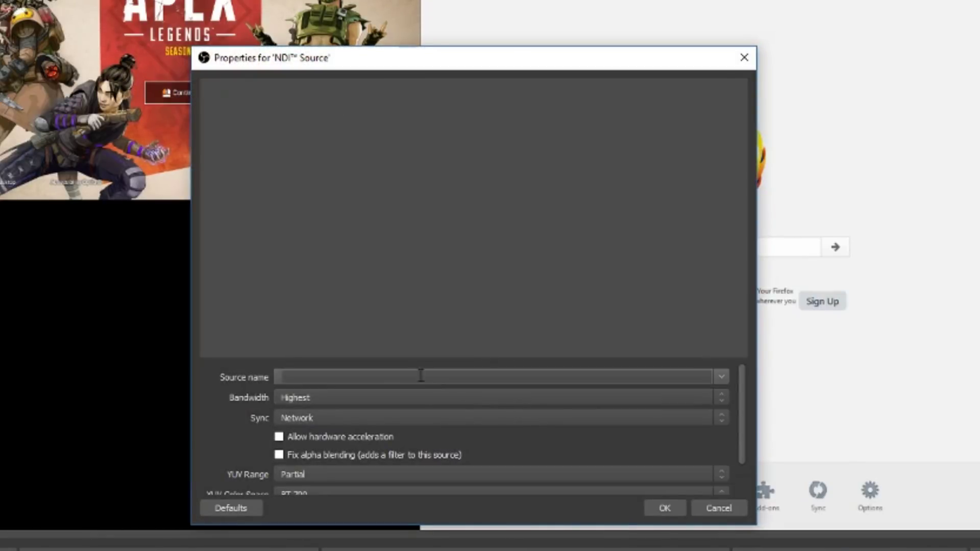
left_click(720, 377)
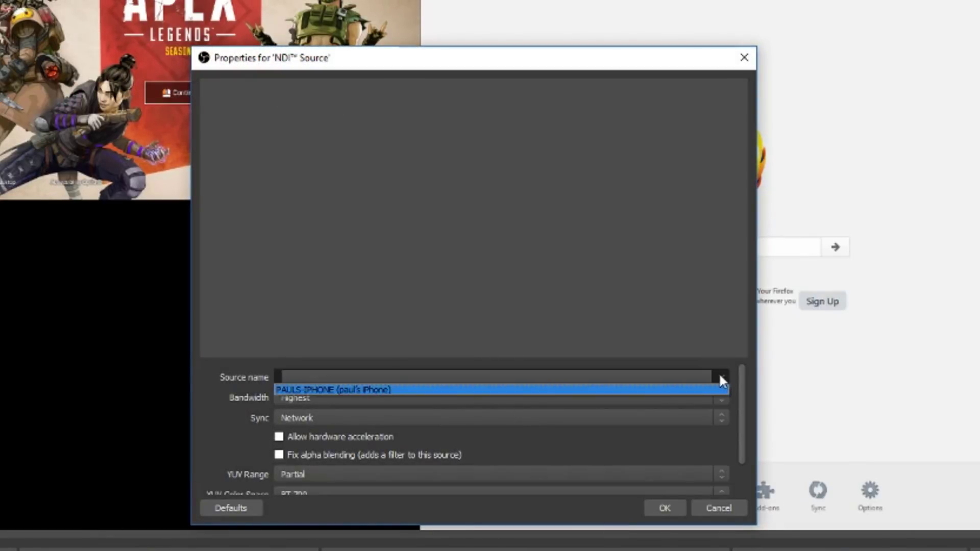
left_click(684, 389)
- Confirm the NDI source, then shrink the iPhone feed into a small bottom-left box
left_click(664, 508)
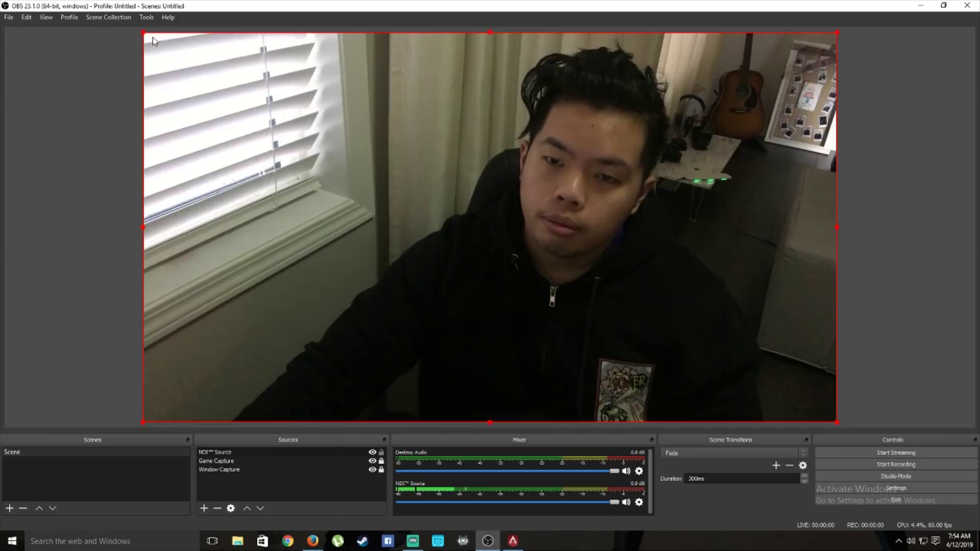
left_click_drag(145, 37, 636, 310)
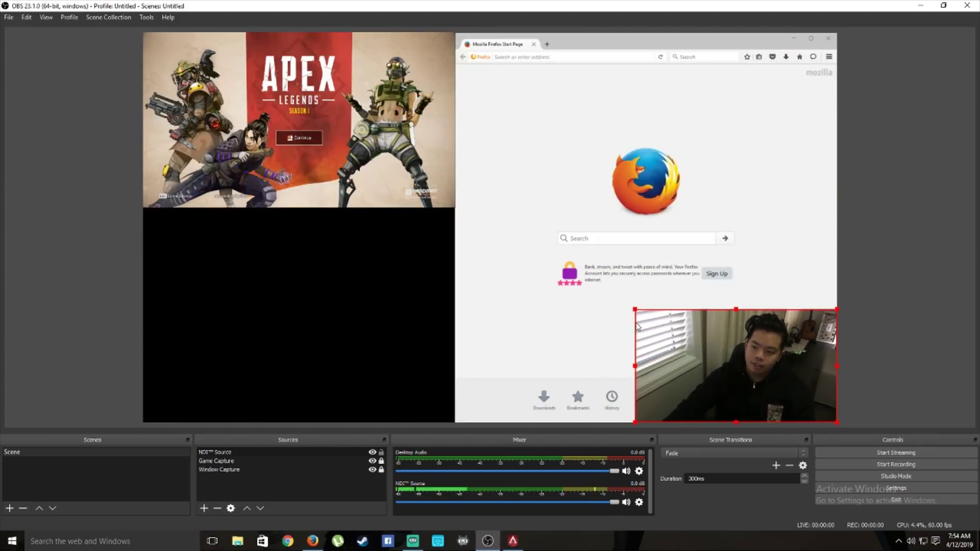
left_click_drag(717, 343, 298, 267)
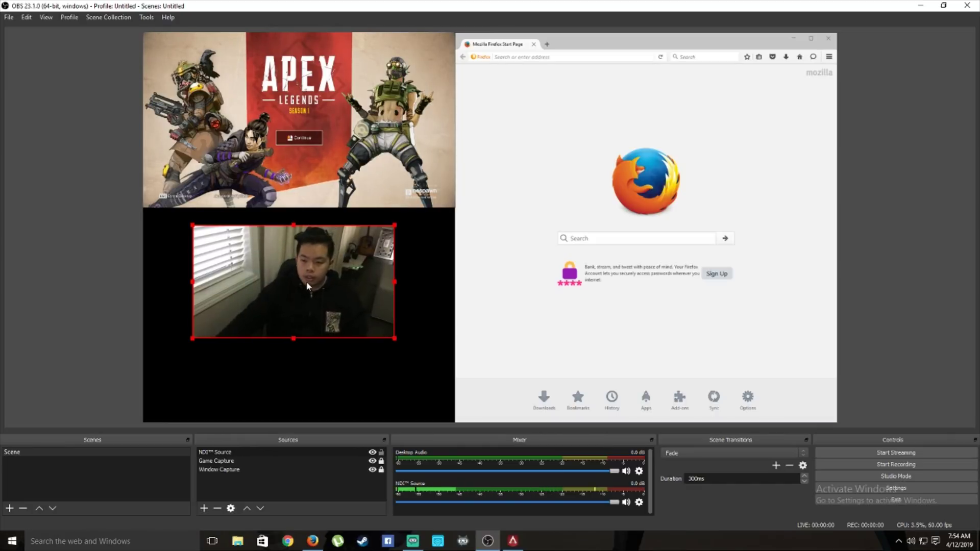
left_click_drag(302, 268, 258, 368)
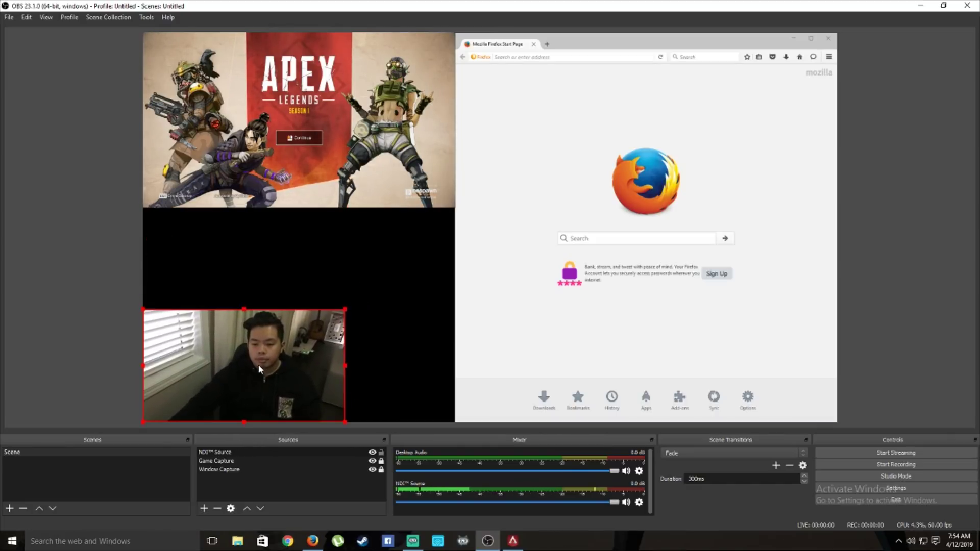
left_click_drag(345, 309, 282, 344)
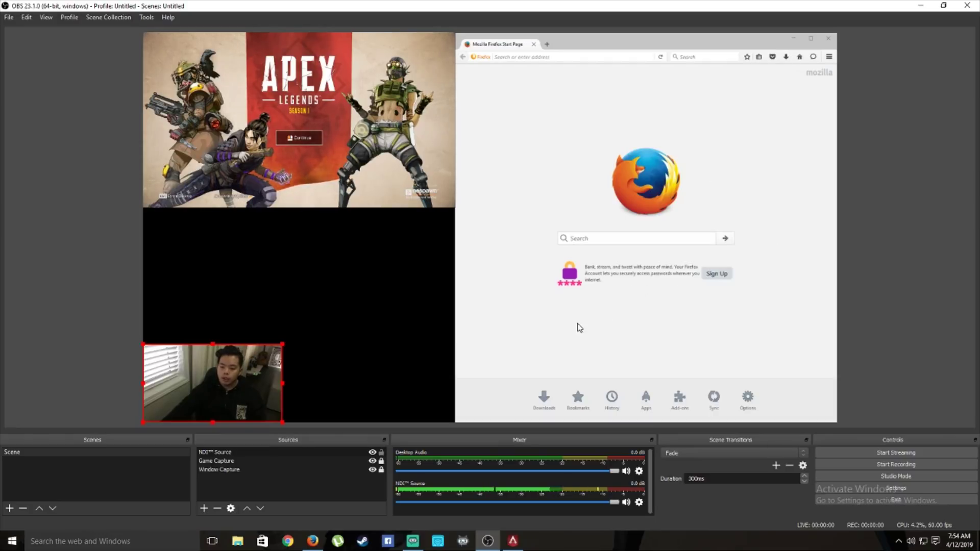
left_click(226, 454)
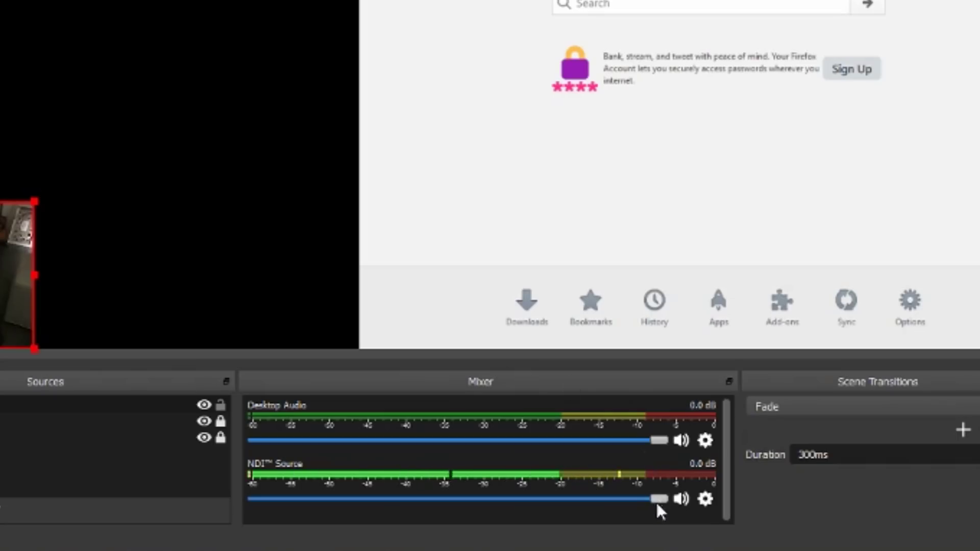
left_click_drag(613, 504, 753, 487)
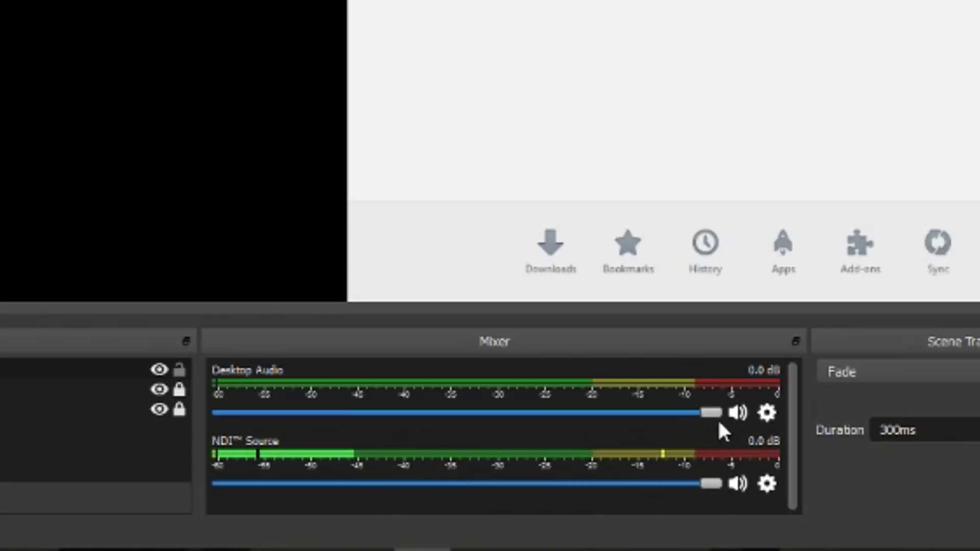
mouse_move(713, 413)
left_mouse_down()
mouse_move(368, 414)
mouse_move(714, 415)
mouse_move(718, 426)
left_mouse_up()
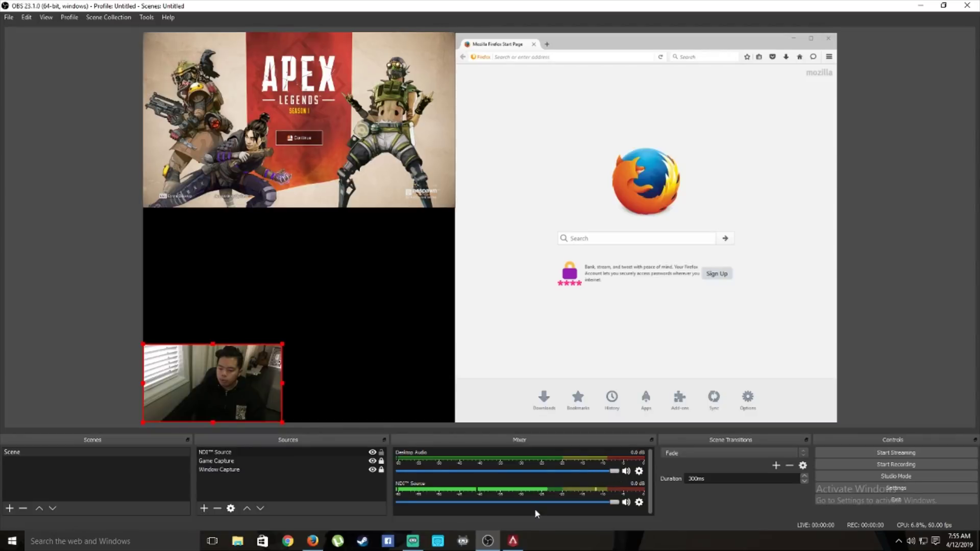
left_click(312, 540)
- Open the YouTube site in Firefox by searching for 'youtube'
left_click(555, 33)
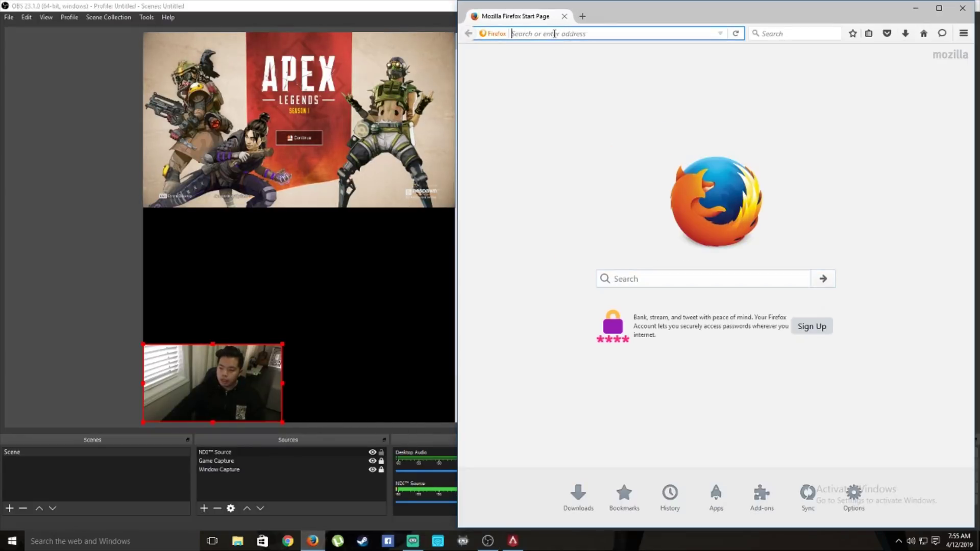
type("youtube")
key("Return")
left_click(566, 137)
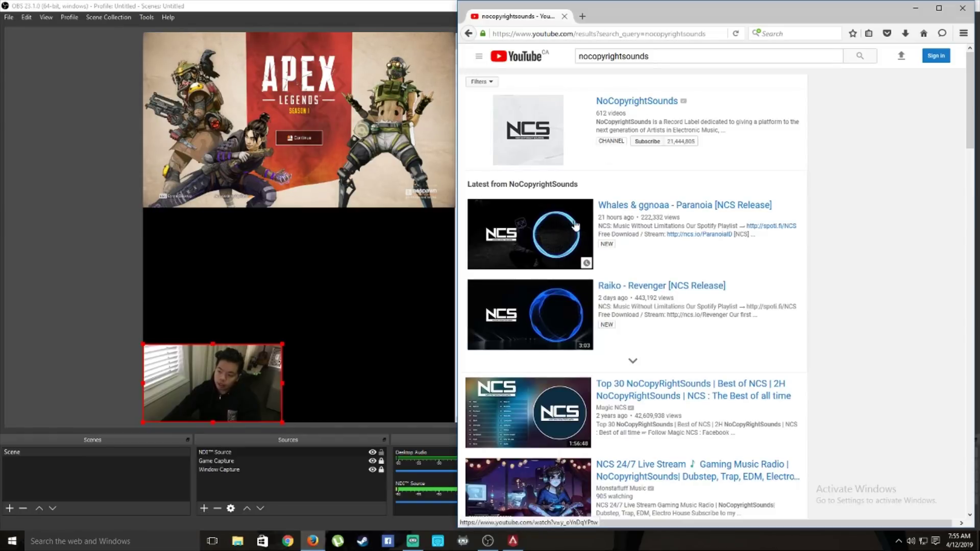
- Play 'Whales & ggnoaa - Paranoia [NCS Release]', pause it at 0:03, and return to OBS
left_click(639, 214)
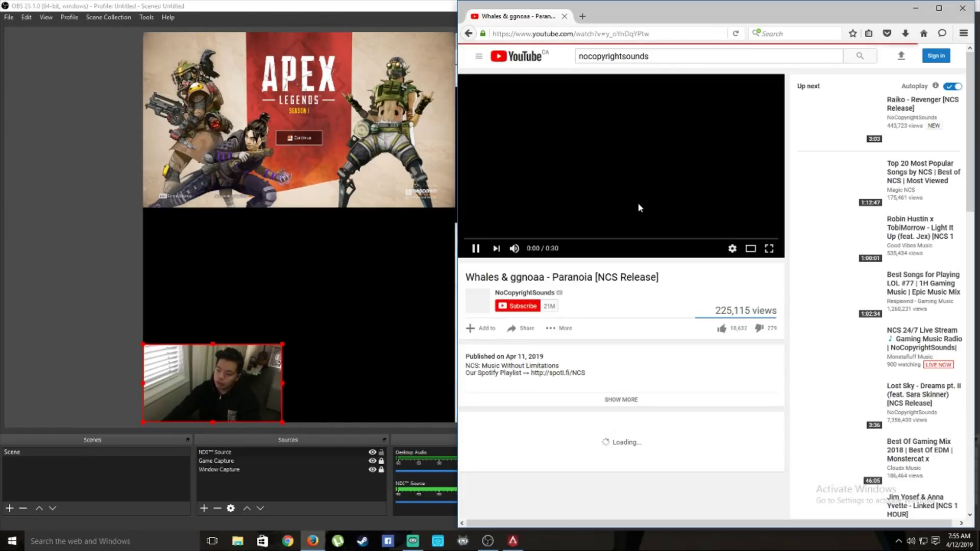
left_click(478, 253)
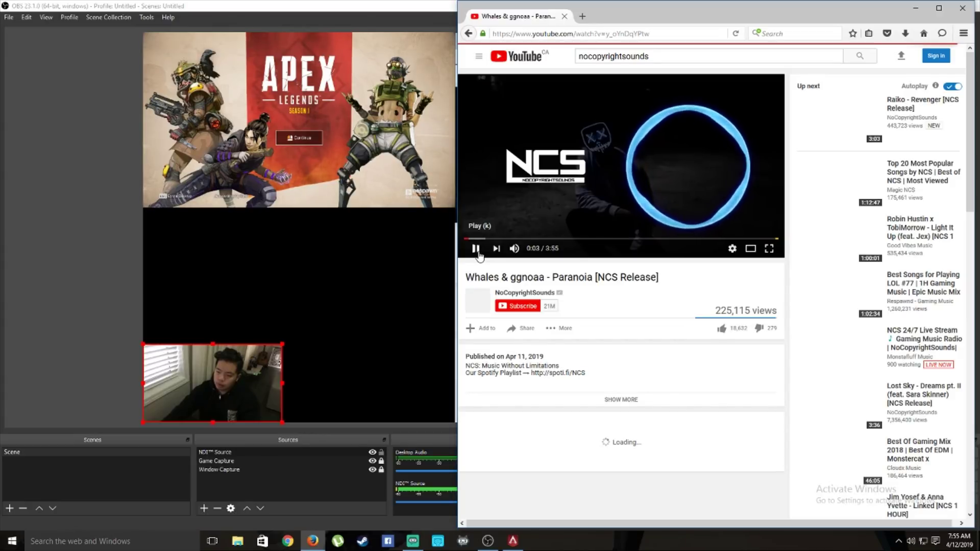
left_click(423, 437)
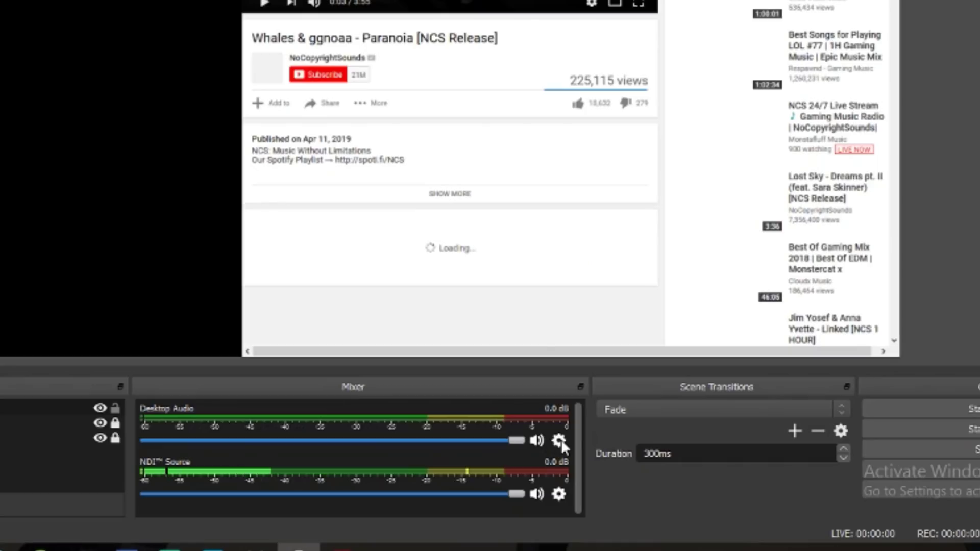
- Set the Desktop Audio device to BenQ RL2455-C (NVIDIA High Definition Audio)
left_click(639, 471)
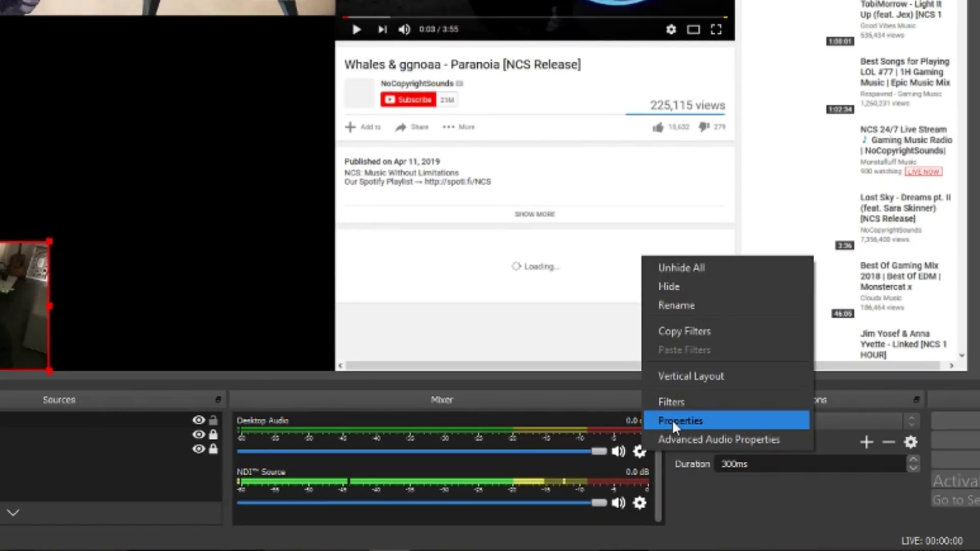
left_click(671, 421)
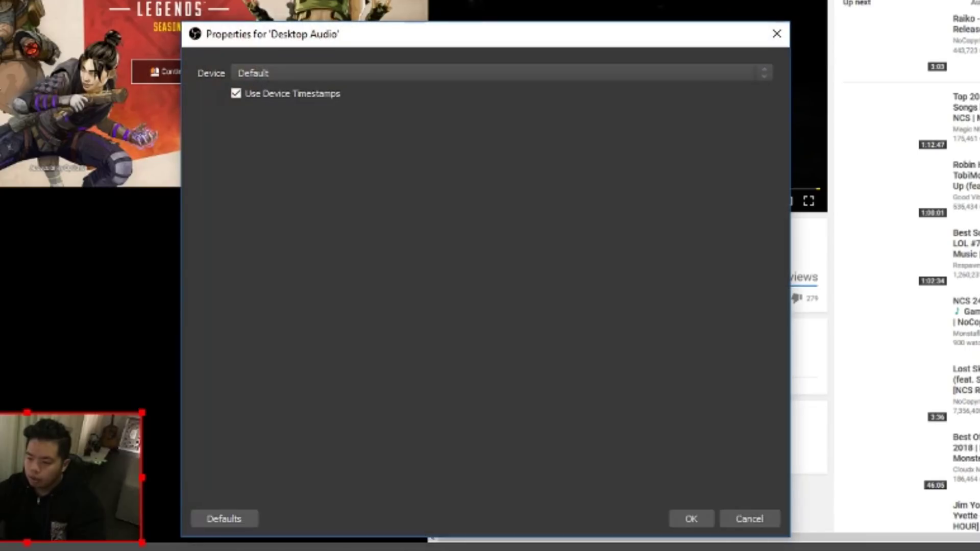
left_click(298, 74)
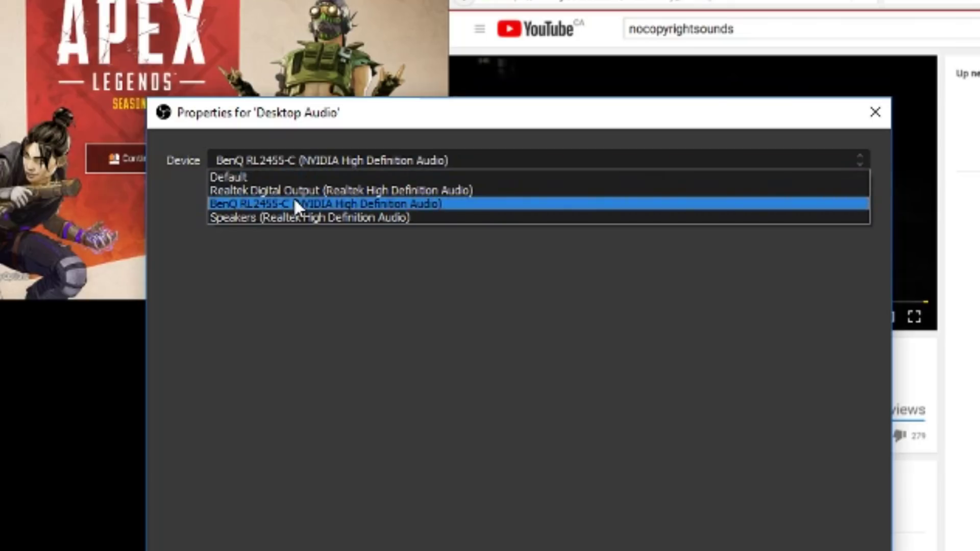
left_click(303, 108)
left_click(614, 407)
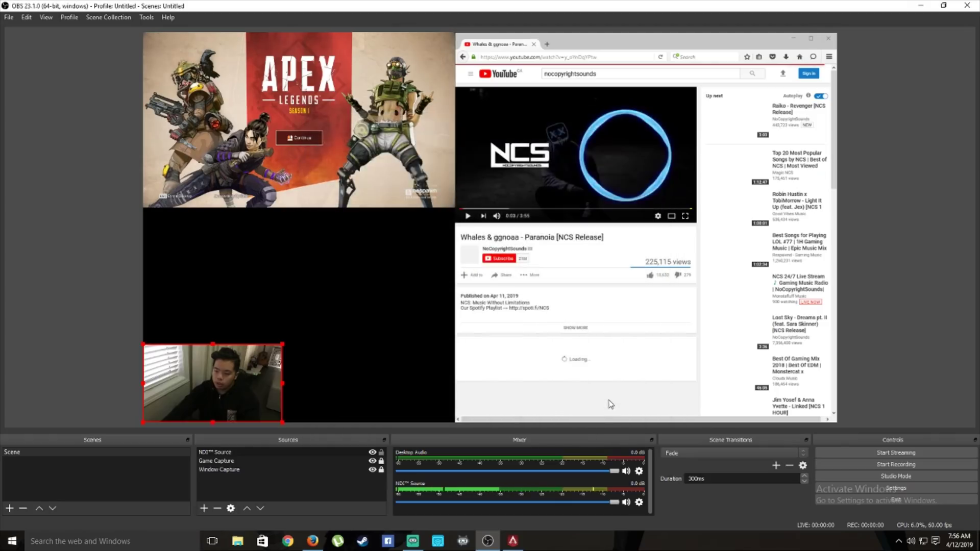
left_click(312, 542)
- Resume playback of the Paranoia video on YouTube in Firefox
left_click(476, 249)
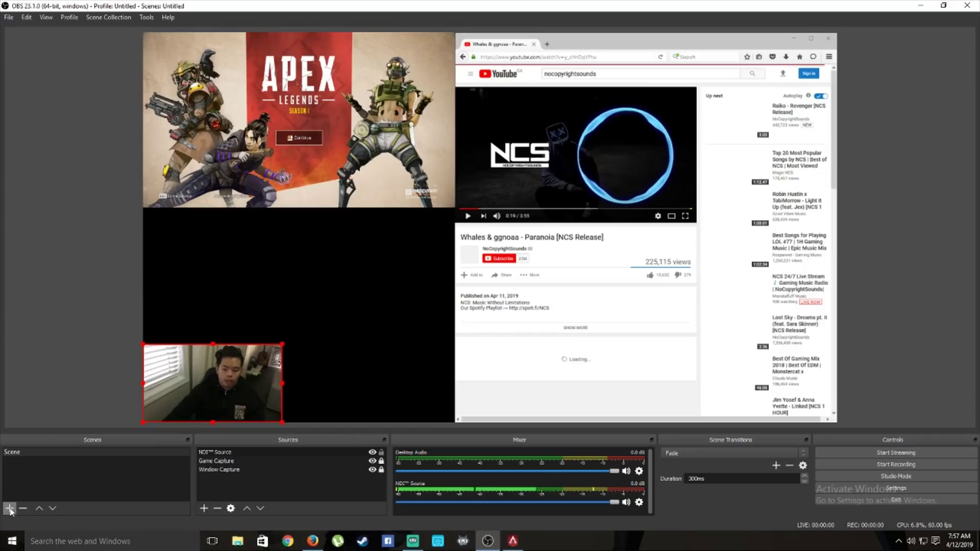
- Add a new scene named 'Startup Scene'
left_click(9, 509)
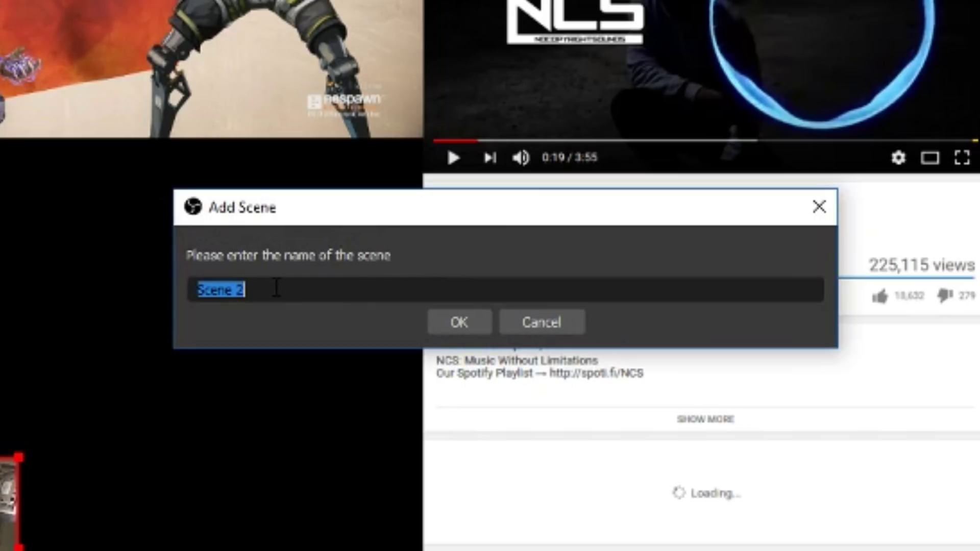
type("Start")
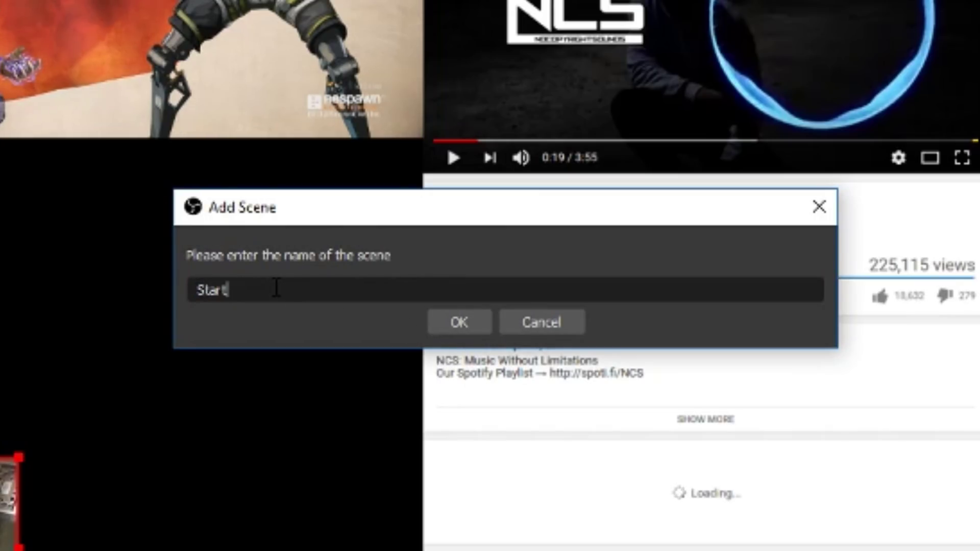
type("ups")
key("BackSpace")
type("Sc")
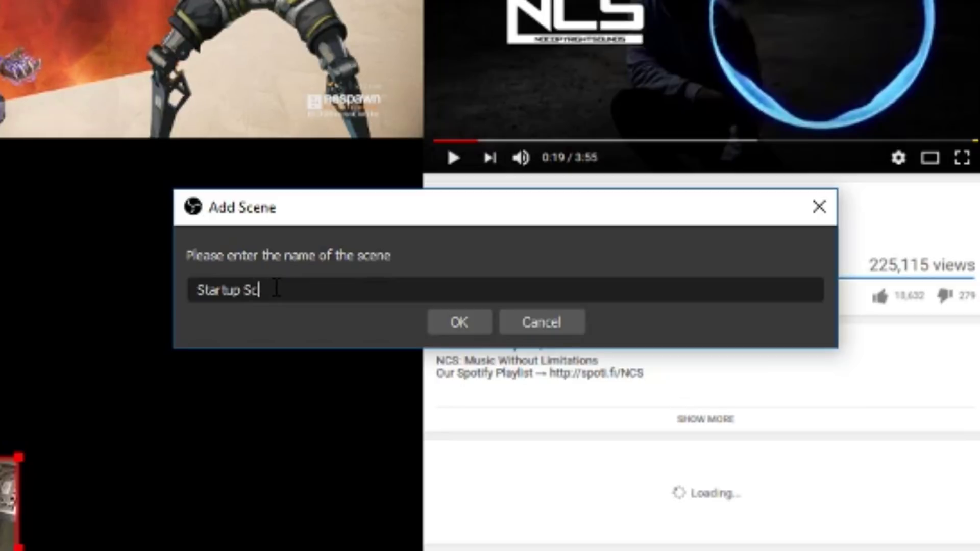
type("ene")
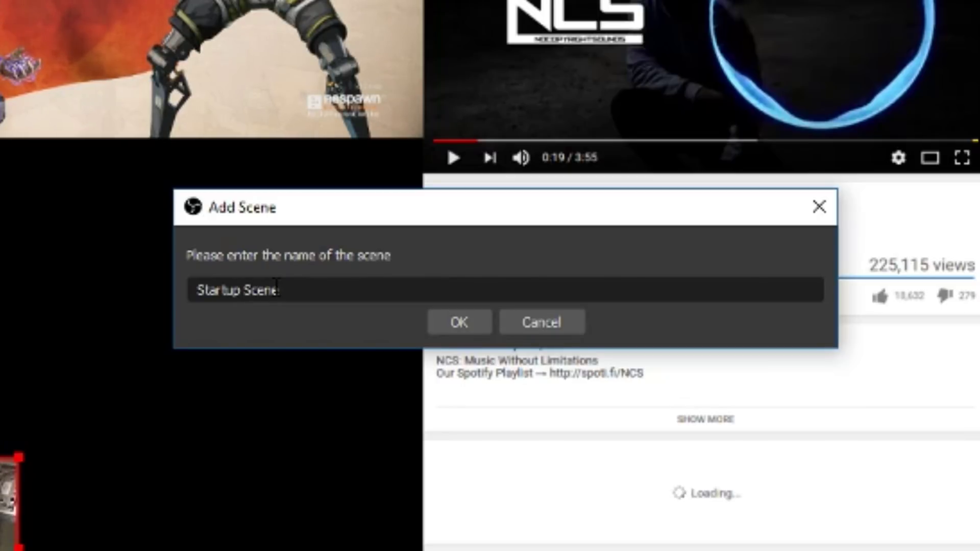
left_click(486, 331)
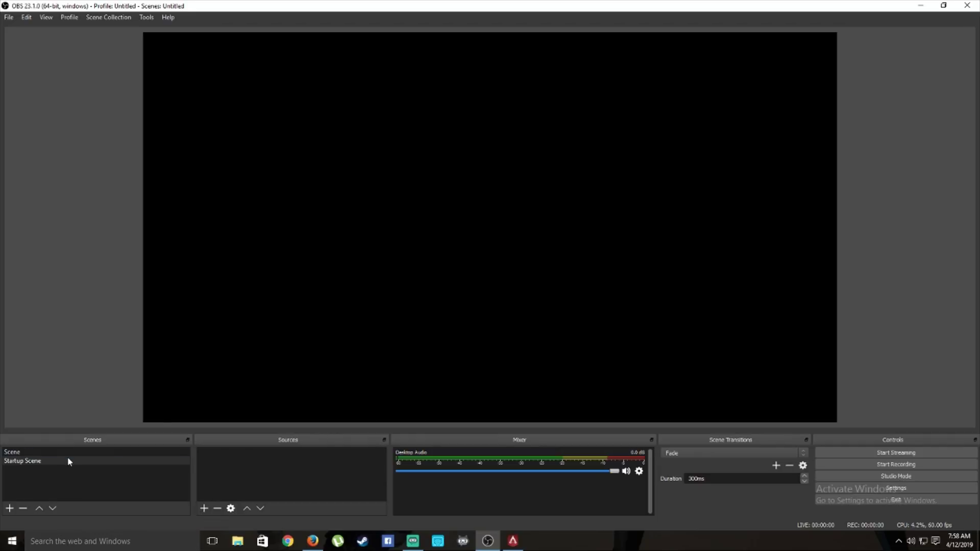
- Add a new Image source named 'Image' to the Startup Scene
left_click(45, 19)
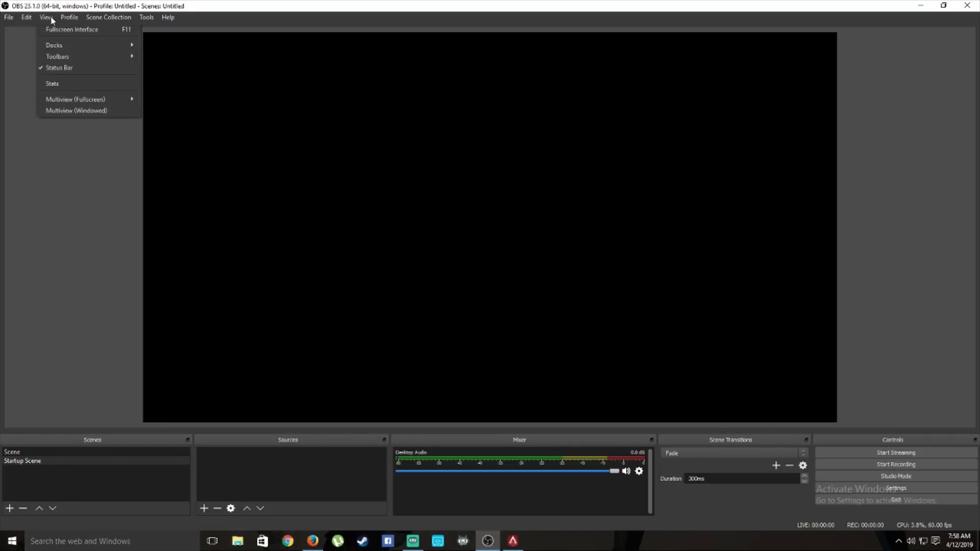
left_click(94, 462)
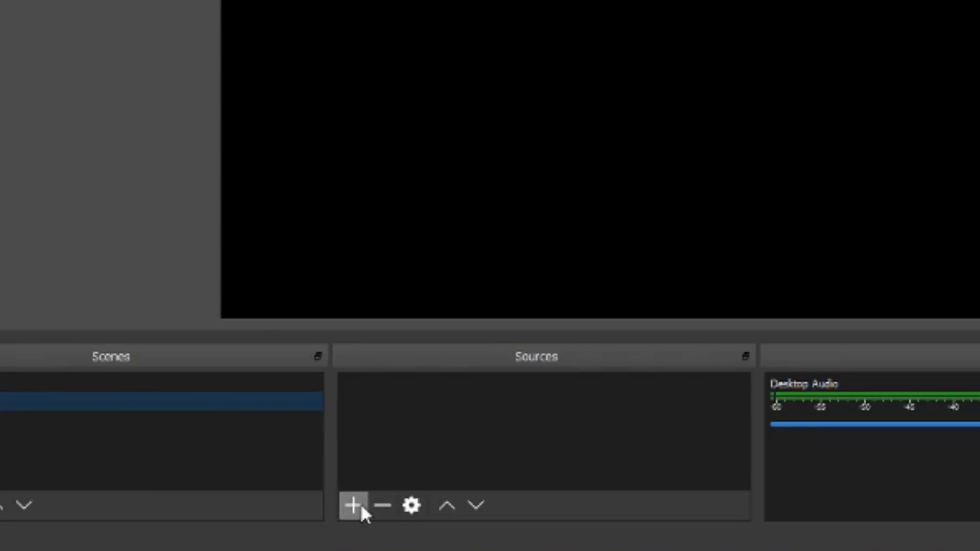
left_click(360, 503)
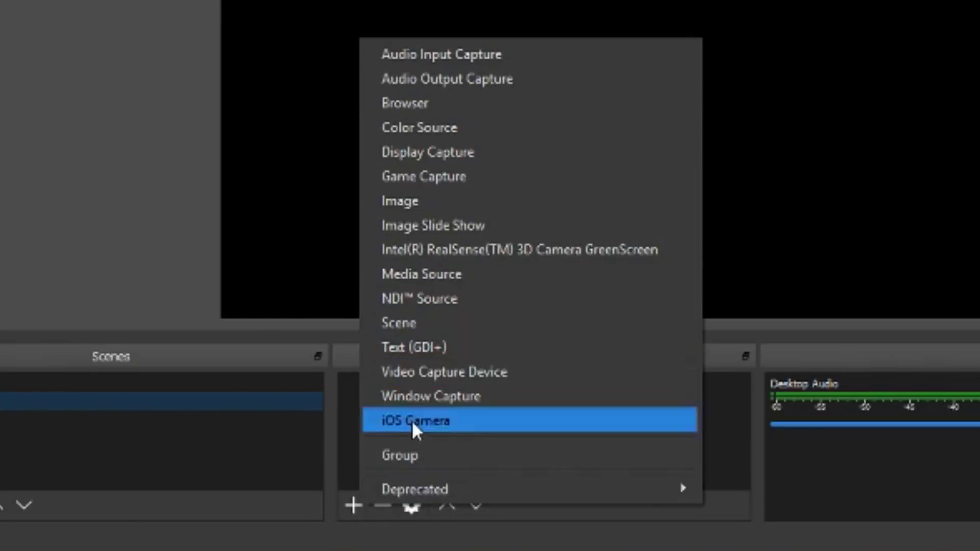
left_click(359, 510)
left_click(360, 509)
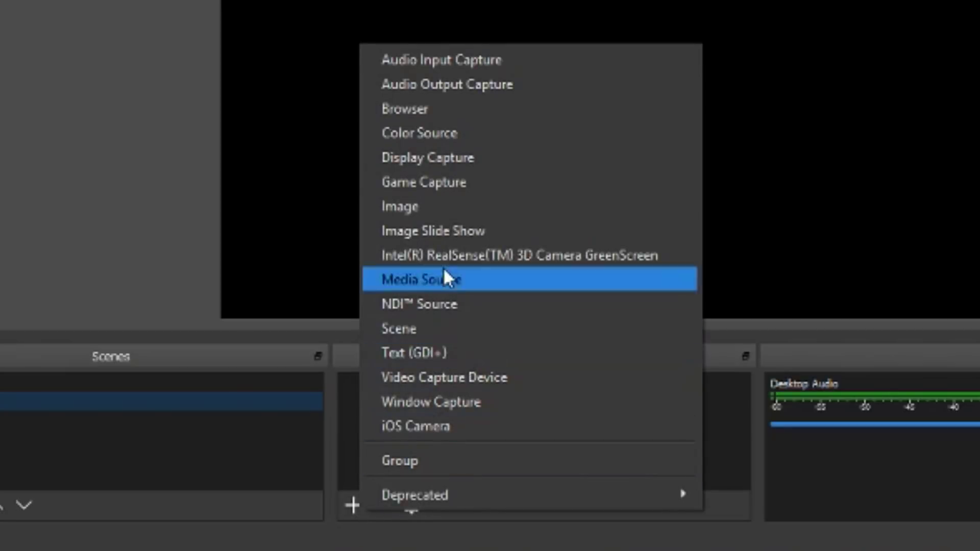
left_click(436, 208)
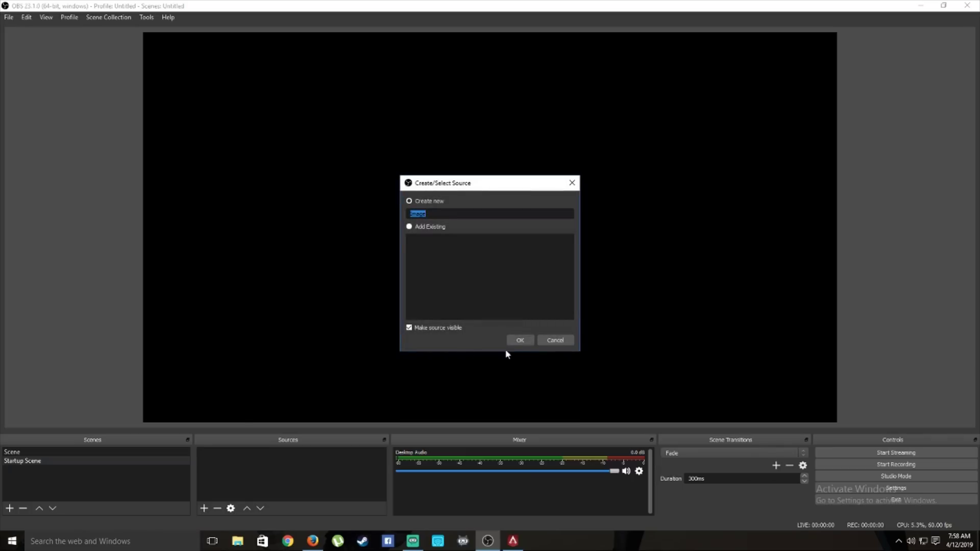
left_click(520, 340)
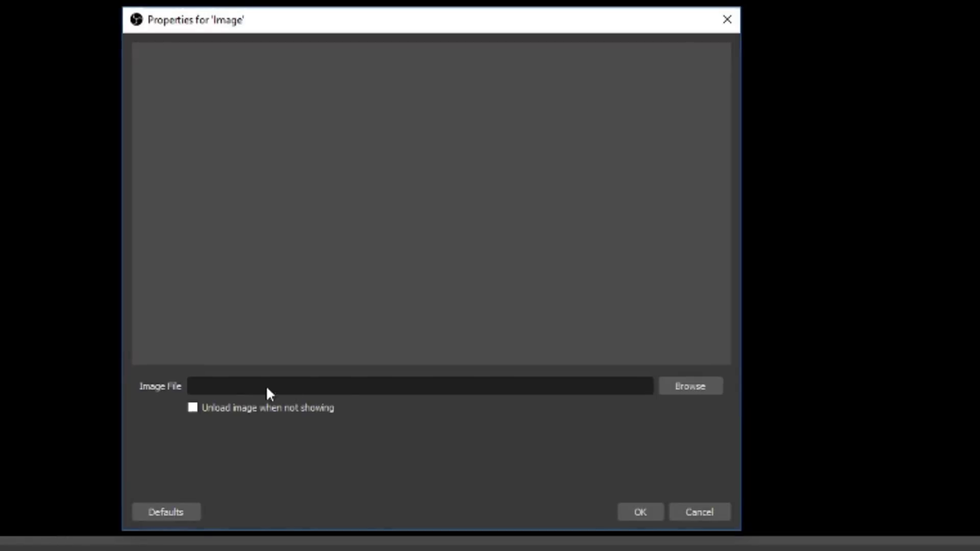
- Load lu-lulu-final.jpg from the Desktop as the image and confirm the properties
left_click(673, 388)
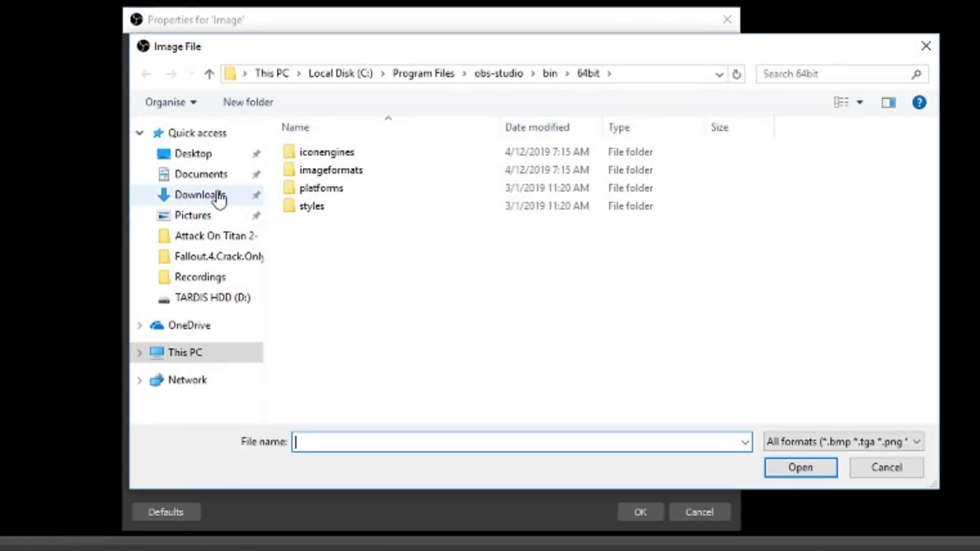
left_click(201, 154)
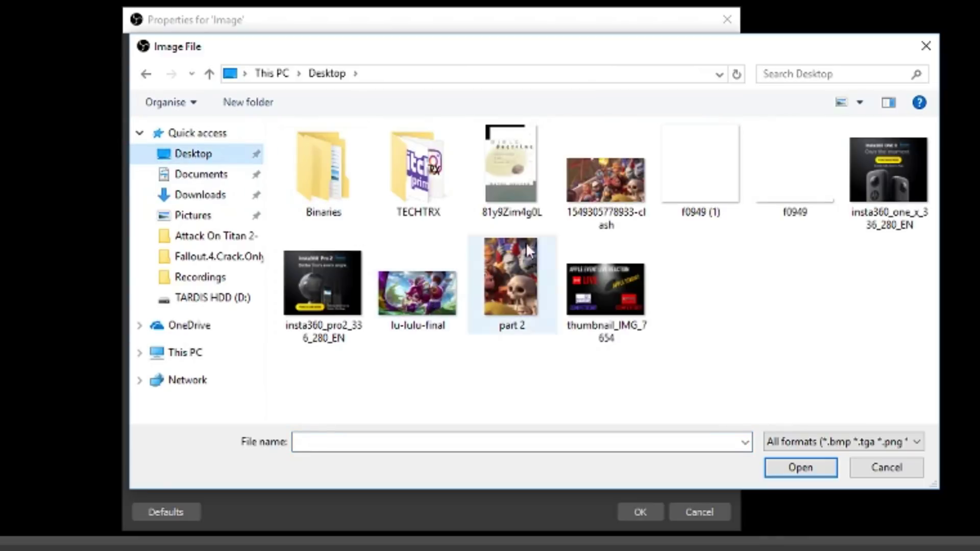
left_click(435, 283)
double_click(435, 283)
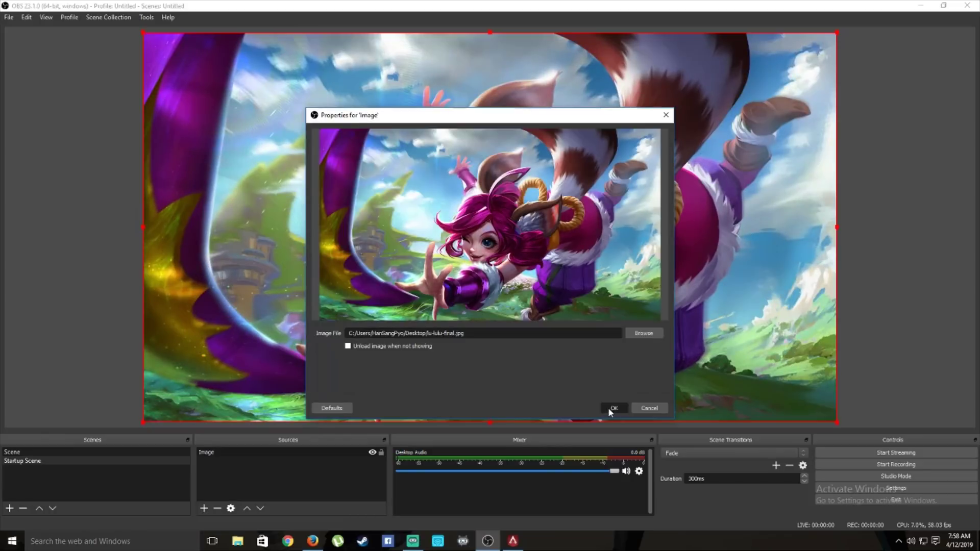
left_click(613, 408)
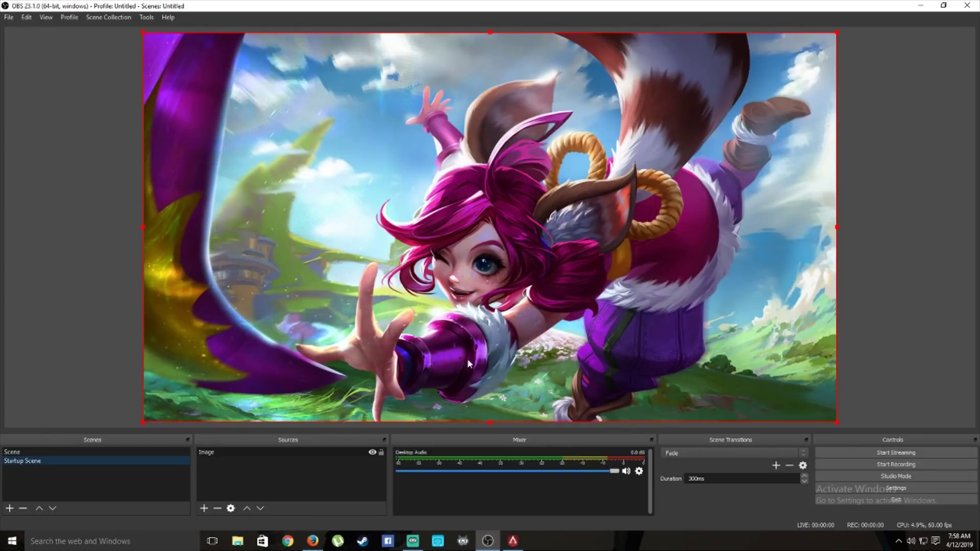
- Deselect the lu-lulu image, then enable Studio Mode from the Controls dock
left_click(285, 479)
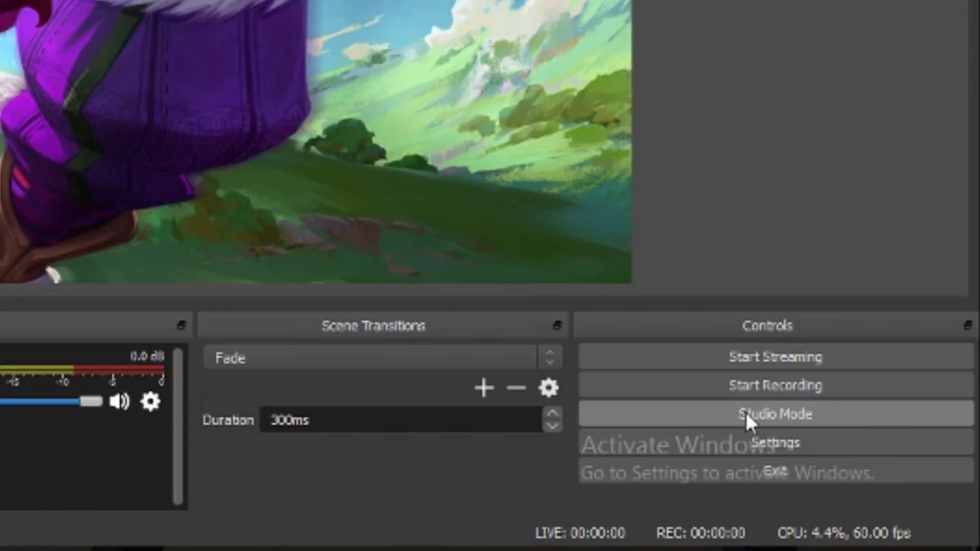
left_click(778, 412)
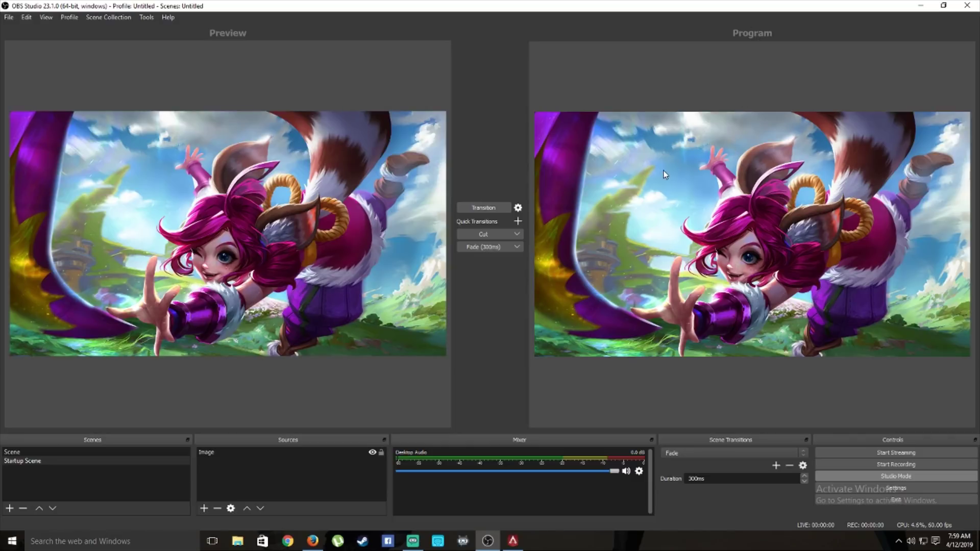
- Enlarge the webcam in the main Scene, transition it to Program, and start adding Scene 2
left_click(151, 461)
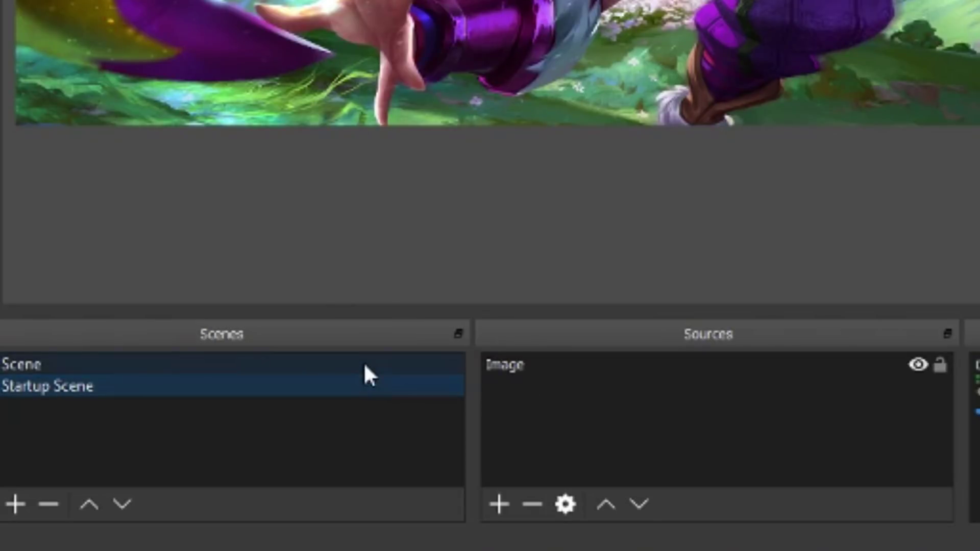
left_click(363, 363)
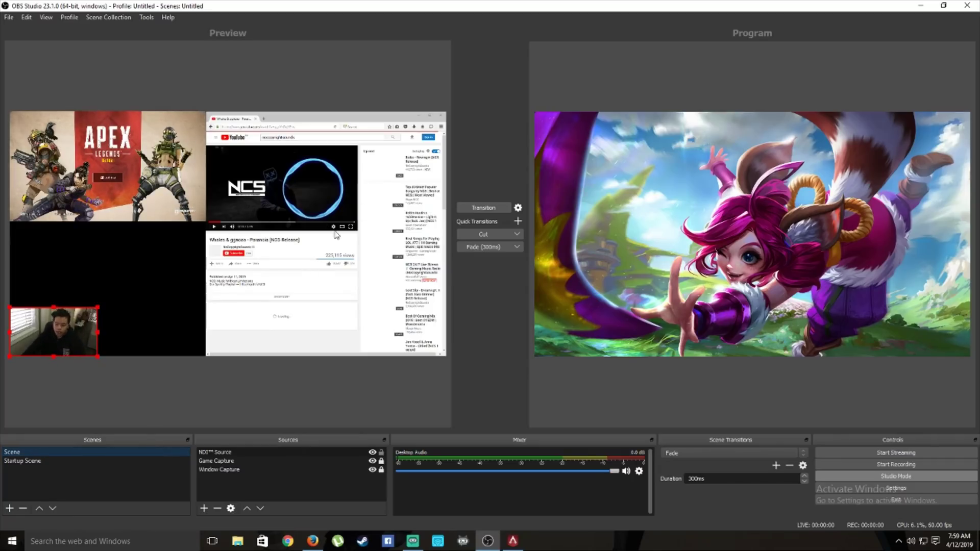
left_click_drag(98, 307, 128, 301)
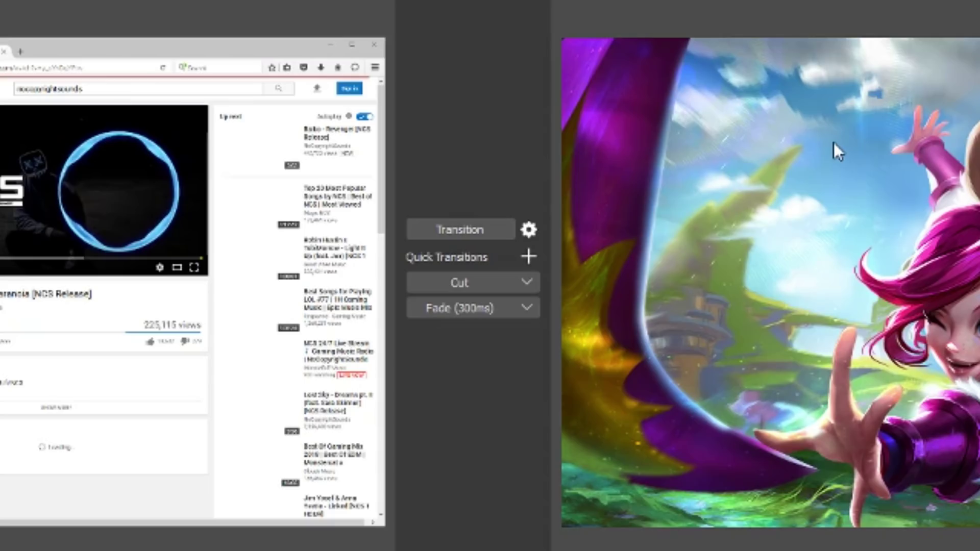
left_click(480, 231)
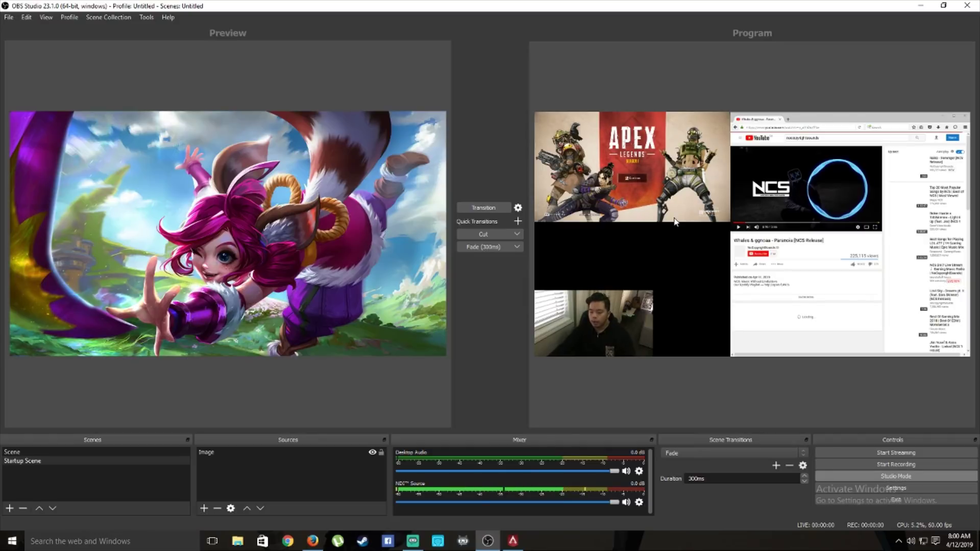
left_click(9, 508)
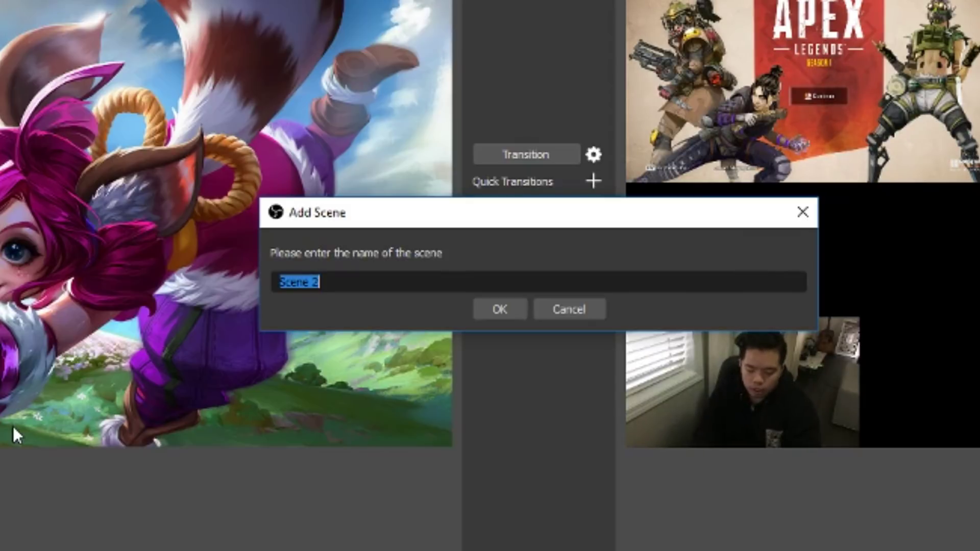
- Create a new scene named 'BRB Scene' and select it
type("BRB Scene")
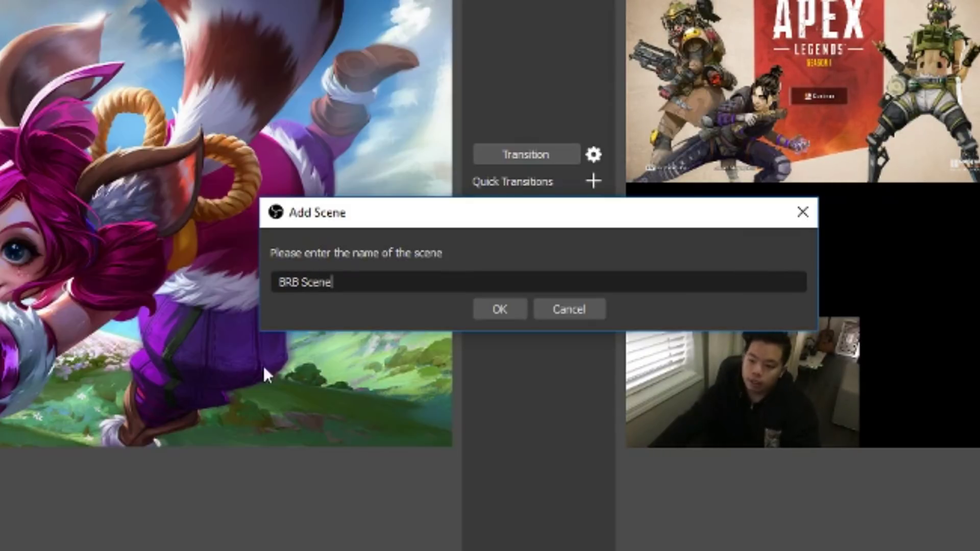
left_click(494, 310)
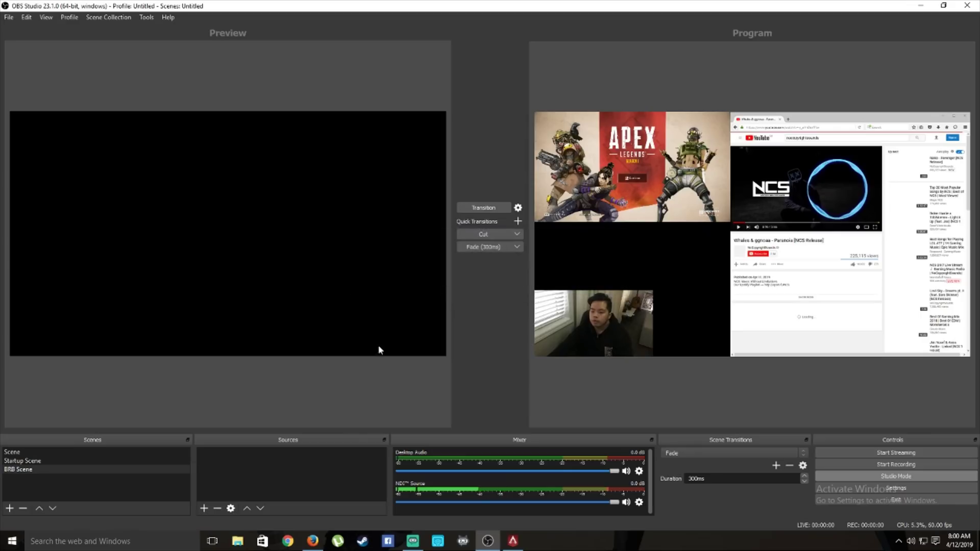
left_click(87, 469)
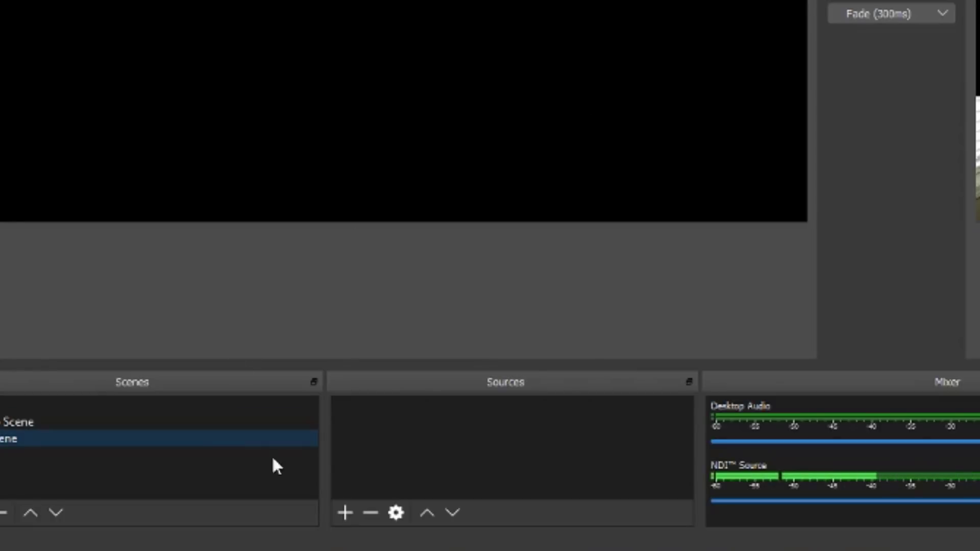
- Add image source 'Image 2' with the clash picture as background and send BRB Scene to Program
left_click(343, 514)
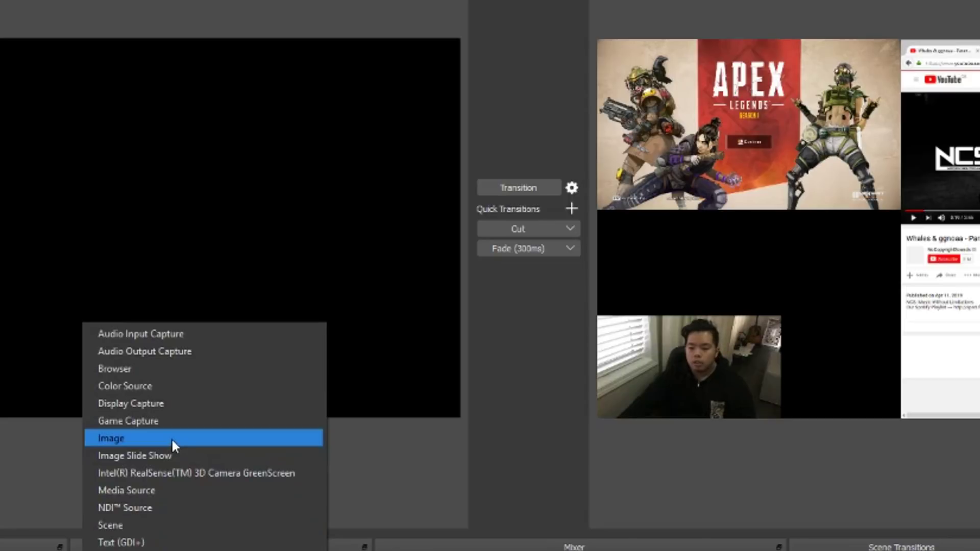
left_click(172, 438)
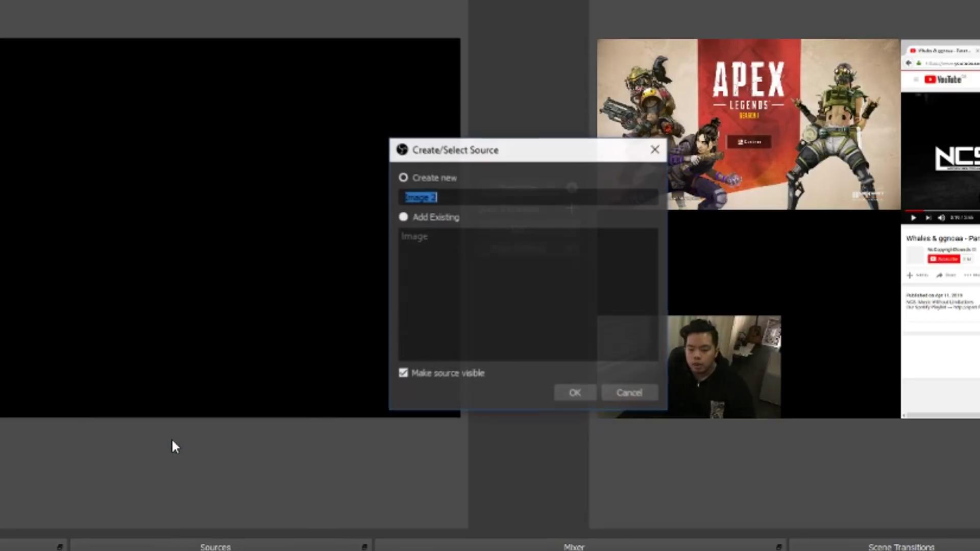
left_click(571, 393)
left_click(758, 384)
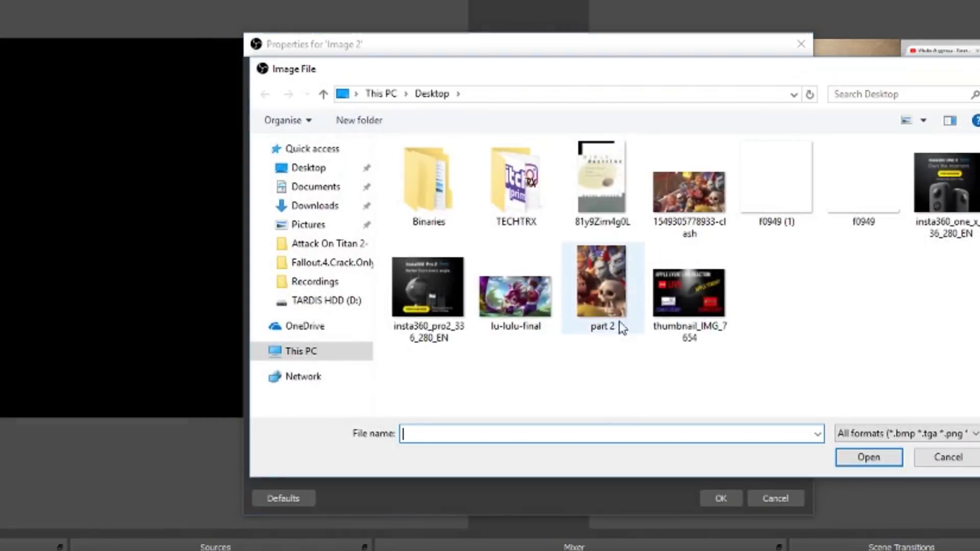
double_click(697, 210)
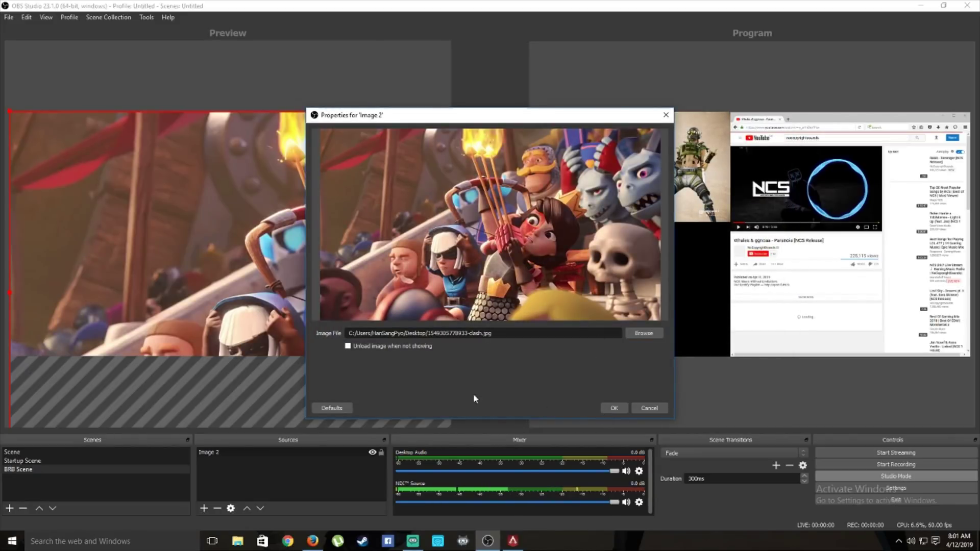
key("Return")
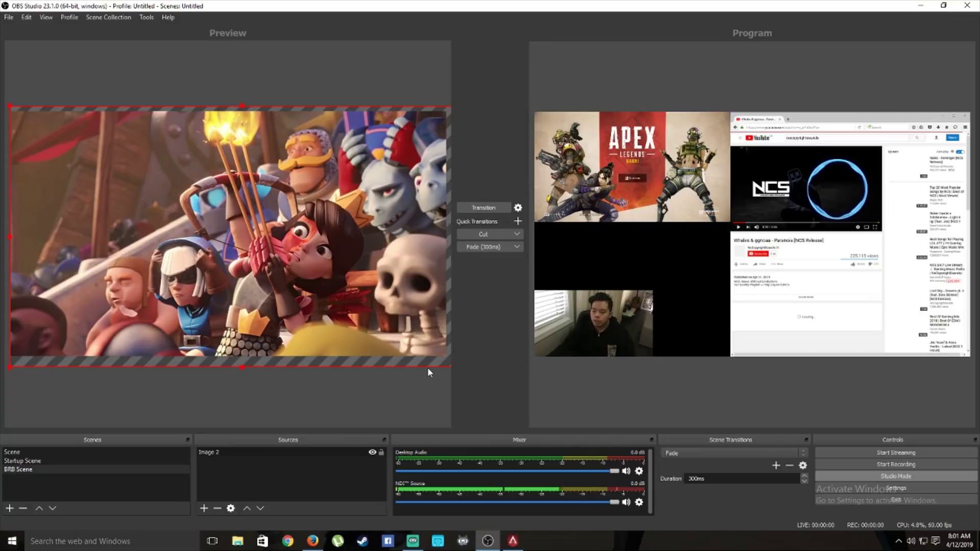
left_click(470, 208)
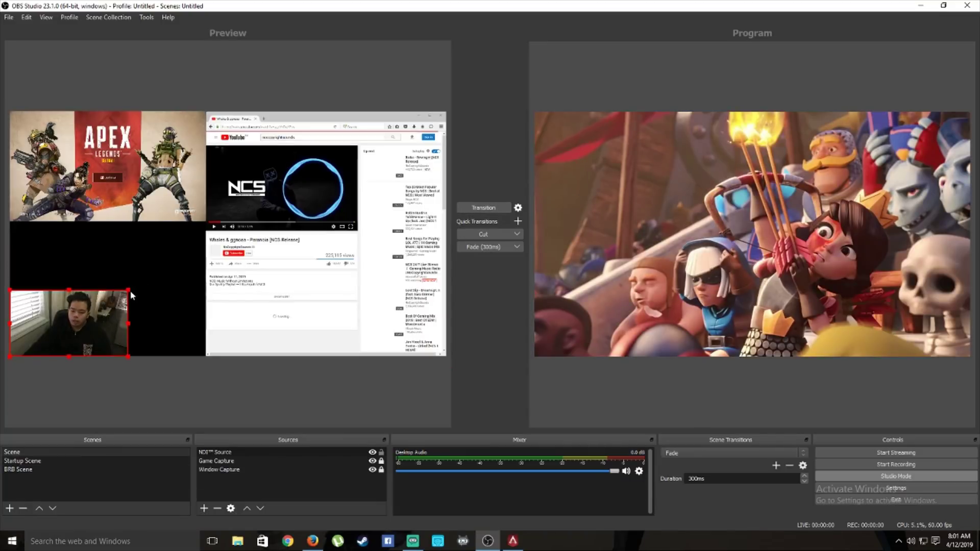
left_click(129, 291)
- Drag the webcam's top-right corner outward to enlarge it in the gameplay scene
left_click_drag(130, 291, 188, 255)
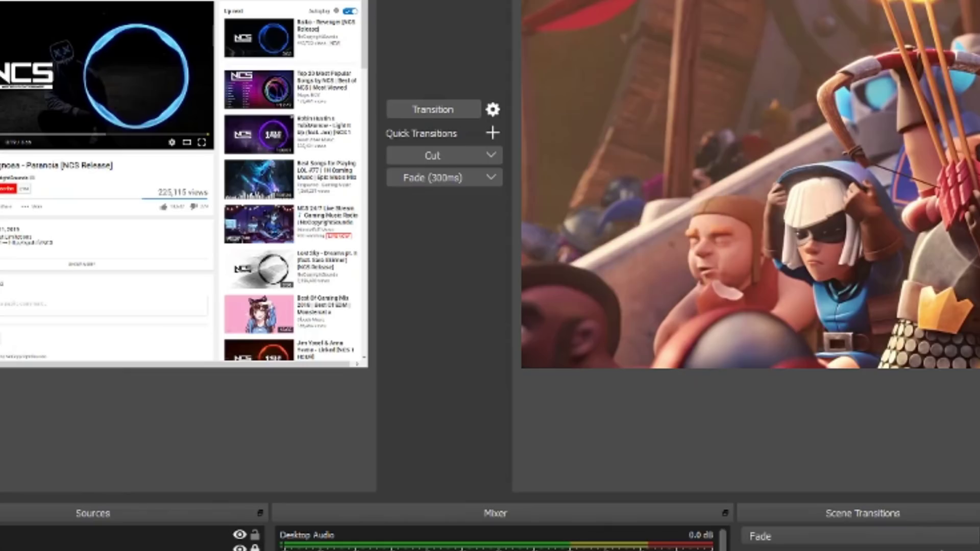
- Add an empty scene named 'BYE Scene' and show its list of source types
left_click(10, 508)
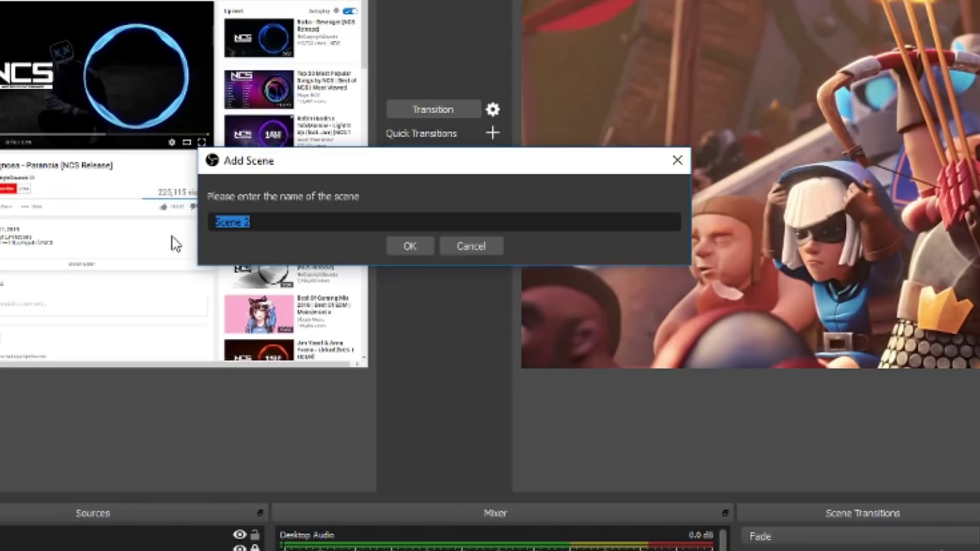
type("BYE")
left_click(403, 242)
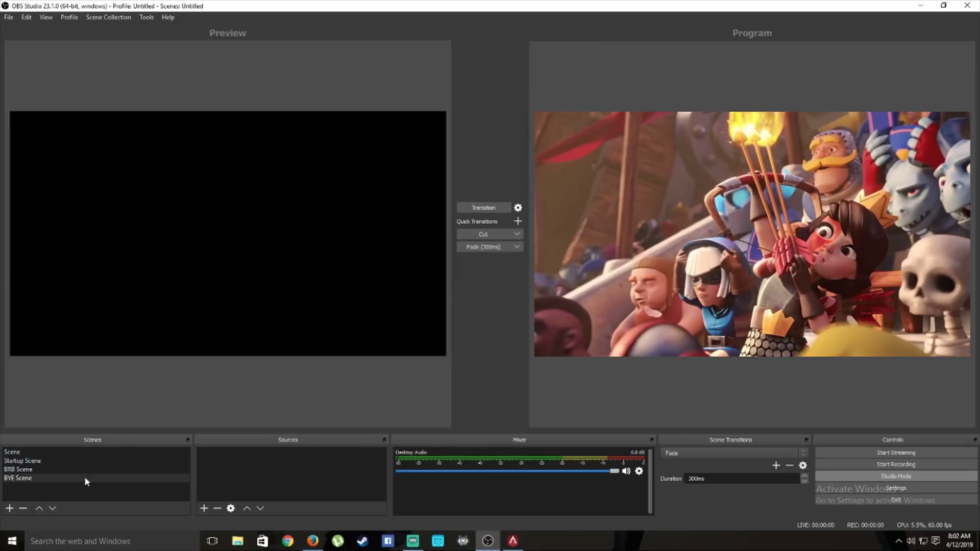
left_click(203, 508)
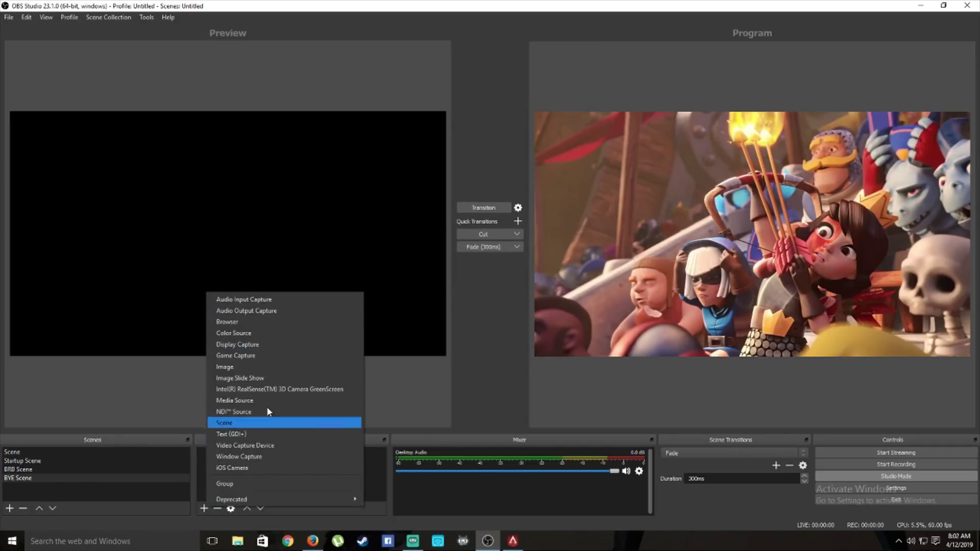